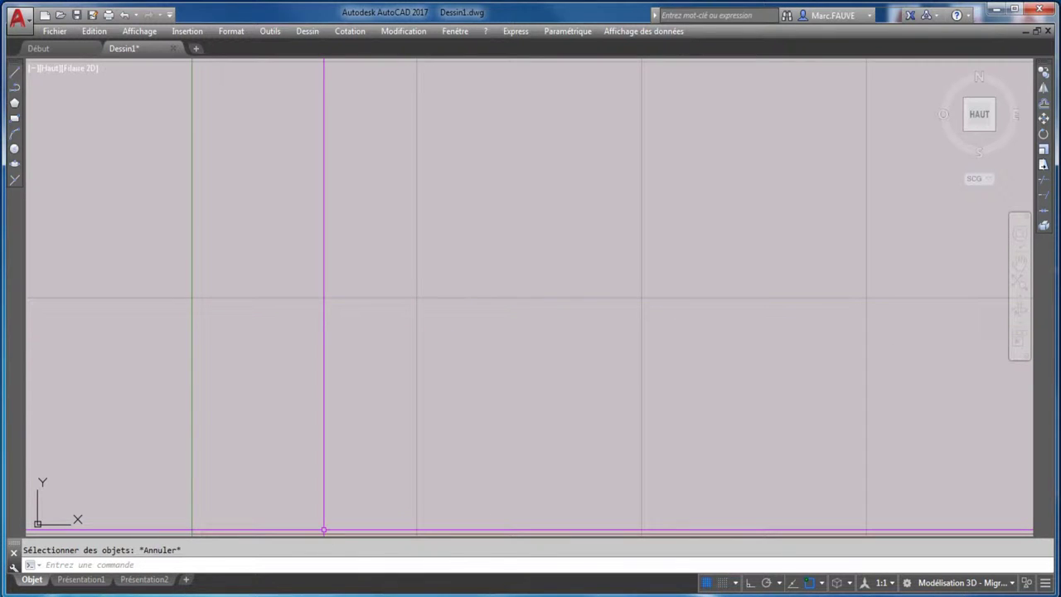
- Set the drawing limits from 0,0 to 30,20
left_click(218, 564)
type("limites")
key("Return")
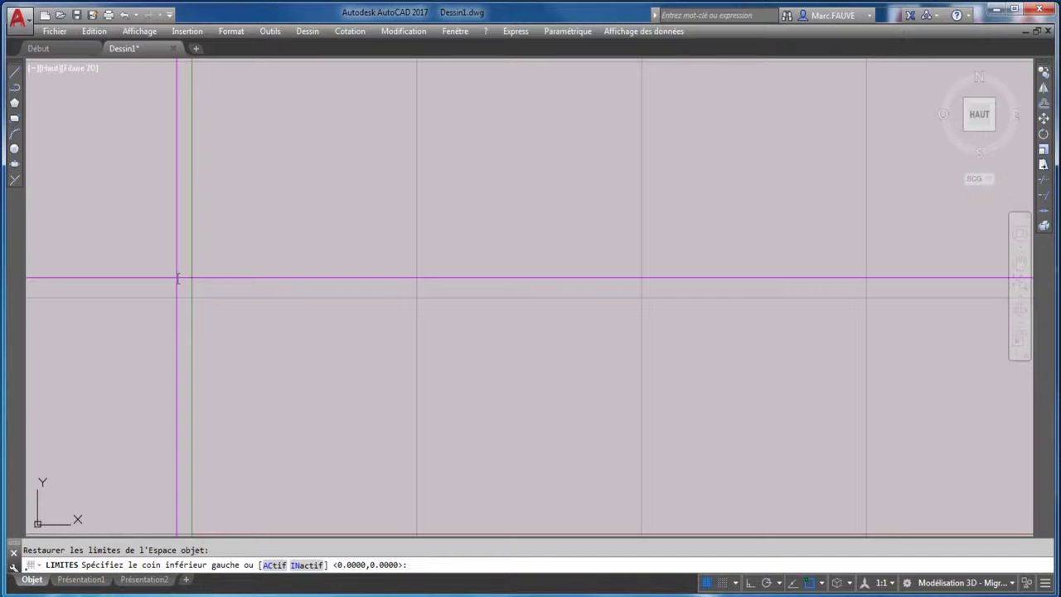
type("0,0")
key("Return")
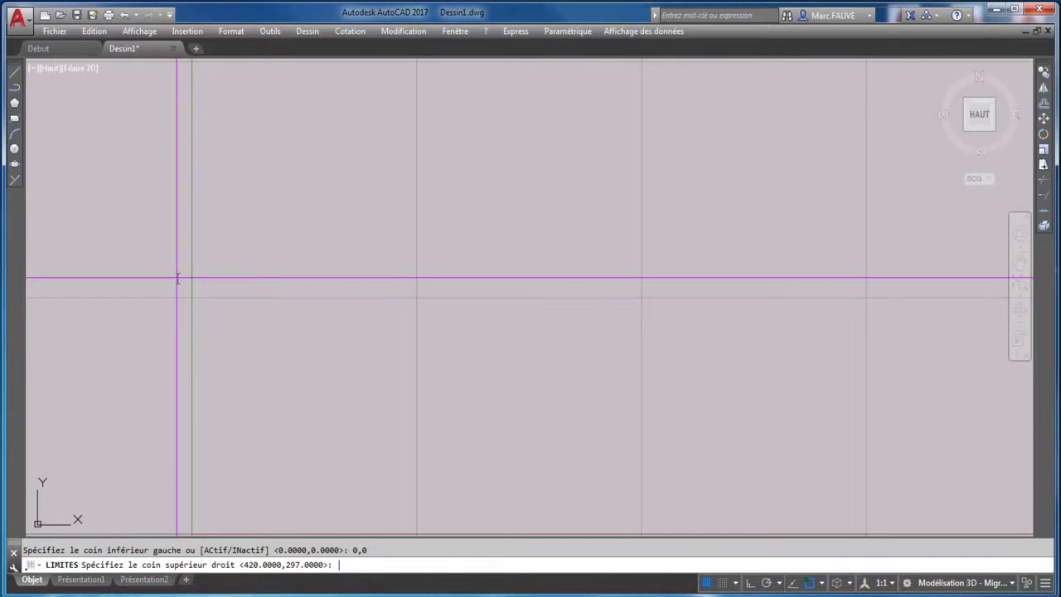
type("30,20")
key("Return")
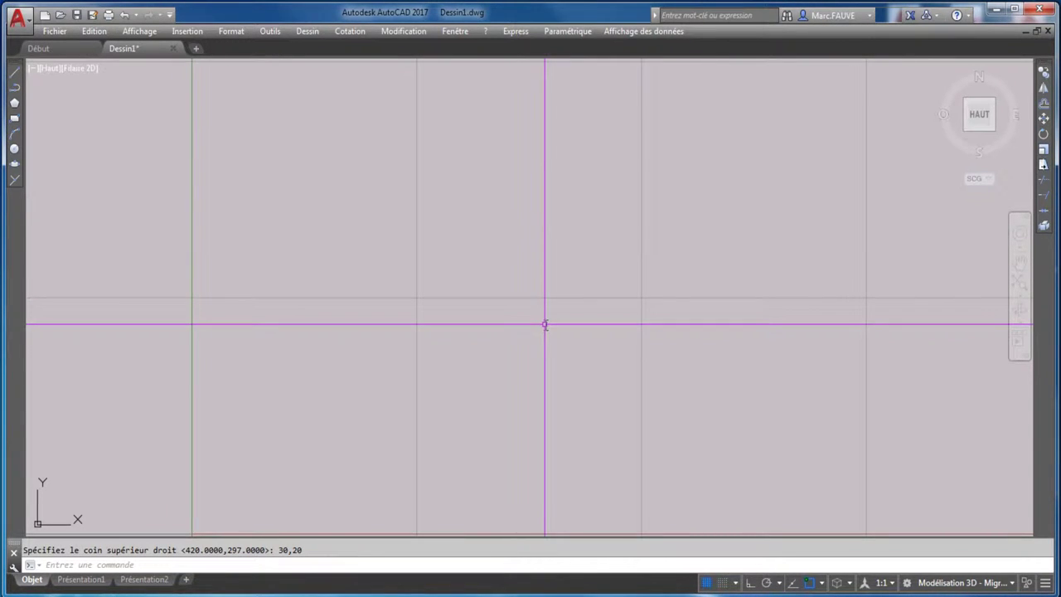
- Set the grid's X and Y spacing to 0.5 in the drawing settings
right_click(707, 585)
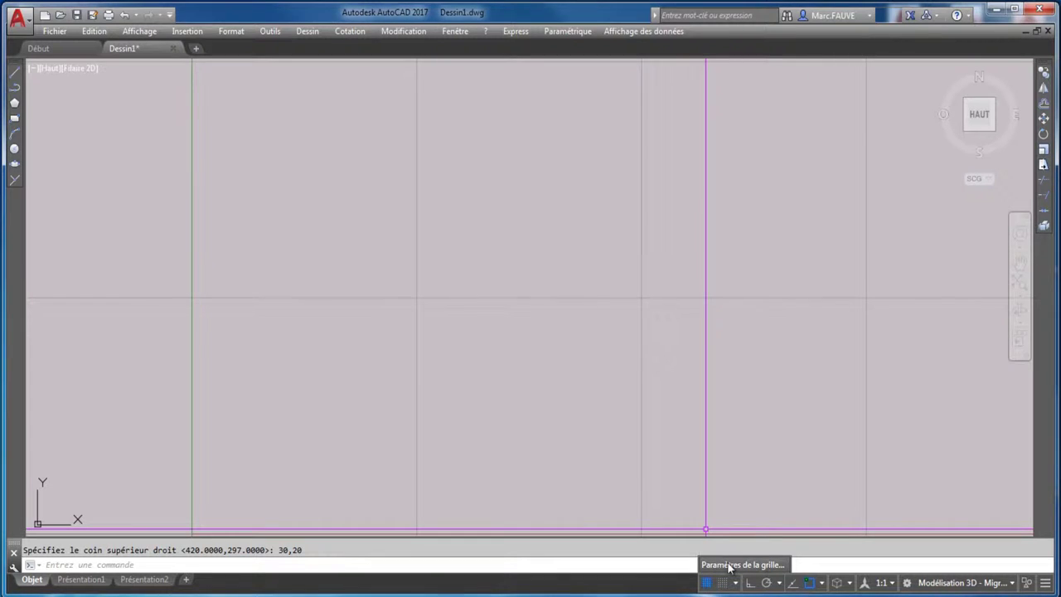
left_click(729, 565)
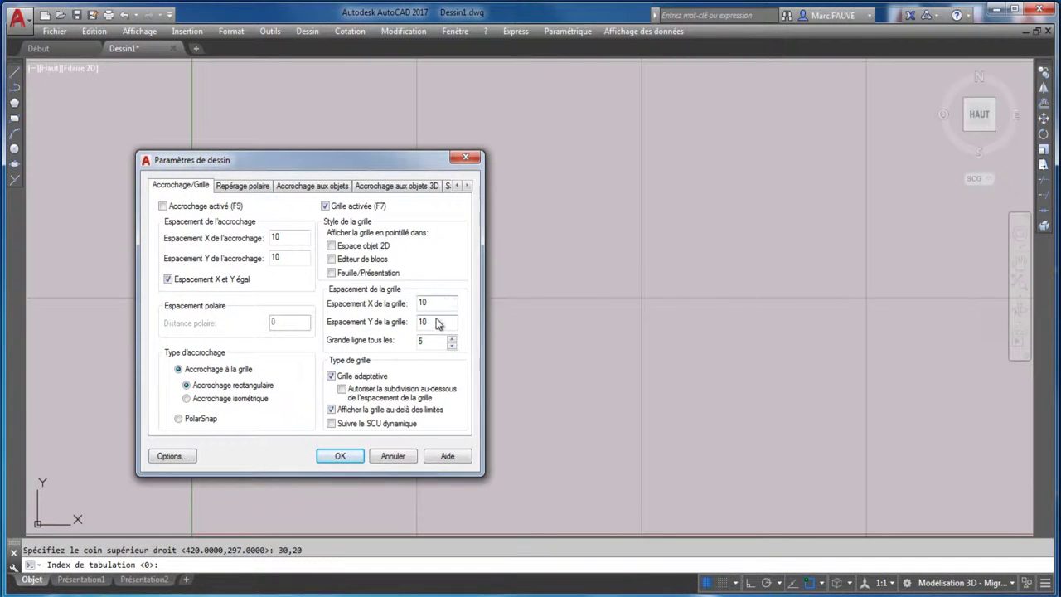
double_click(433, 301)
type("0.5")
double_click(424, 322)
type("0.5")
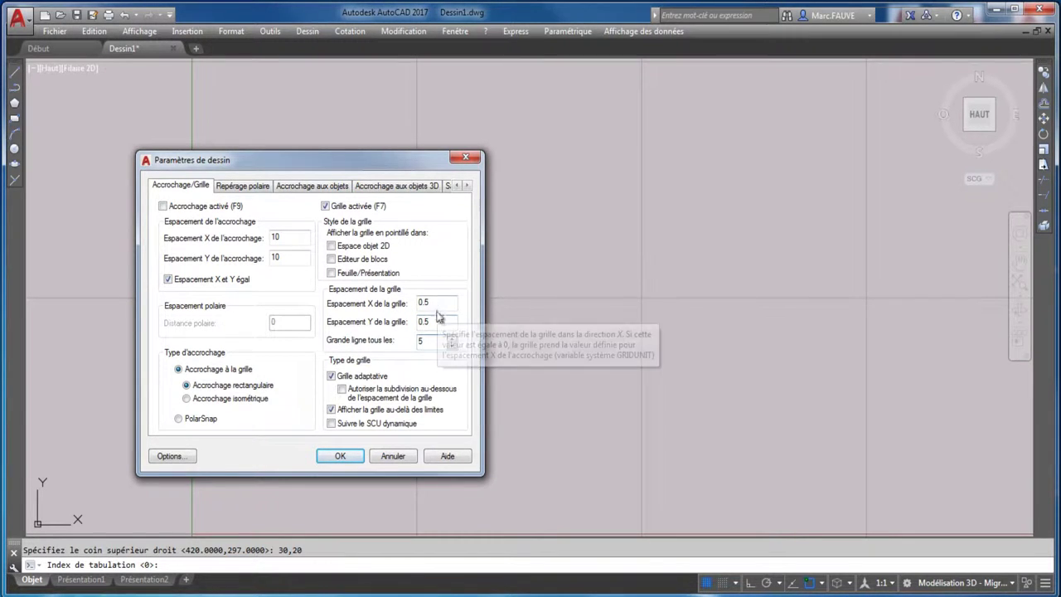
left_click_drag(438, 304, 401, 285)
left_click_drag(433, 321, 387, 300)
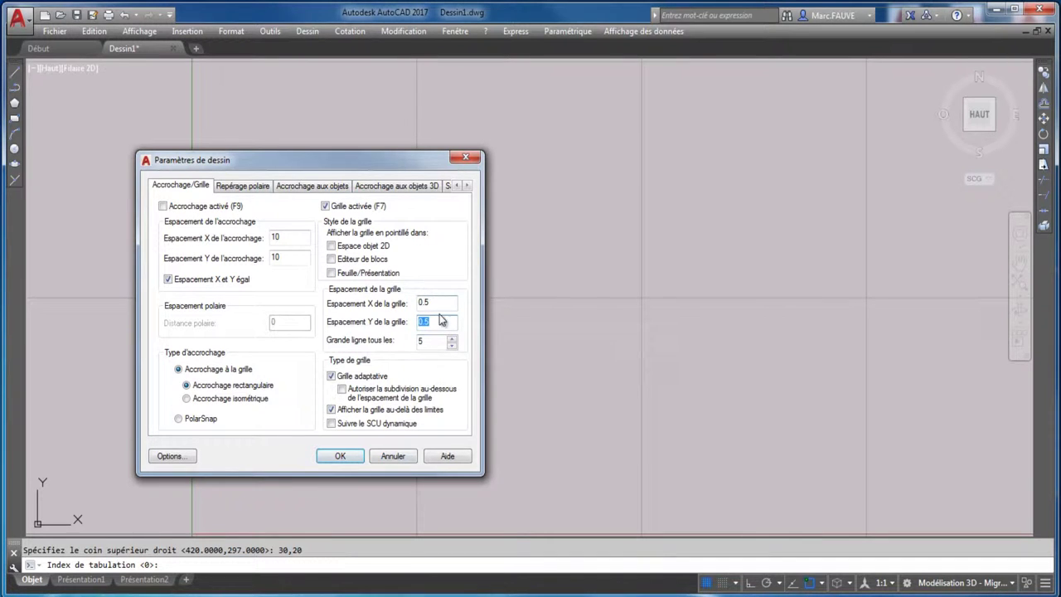
left_click_drag(439, 303, 411, 300)
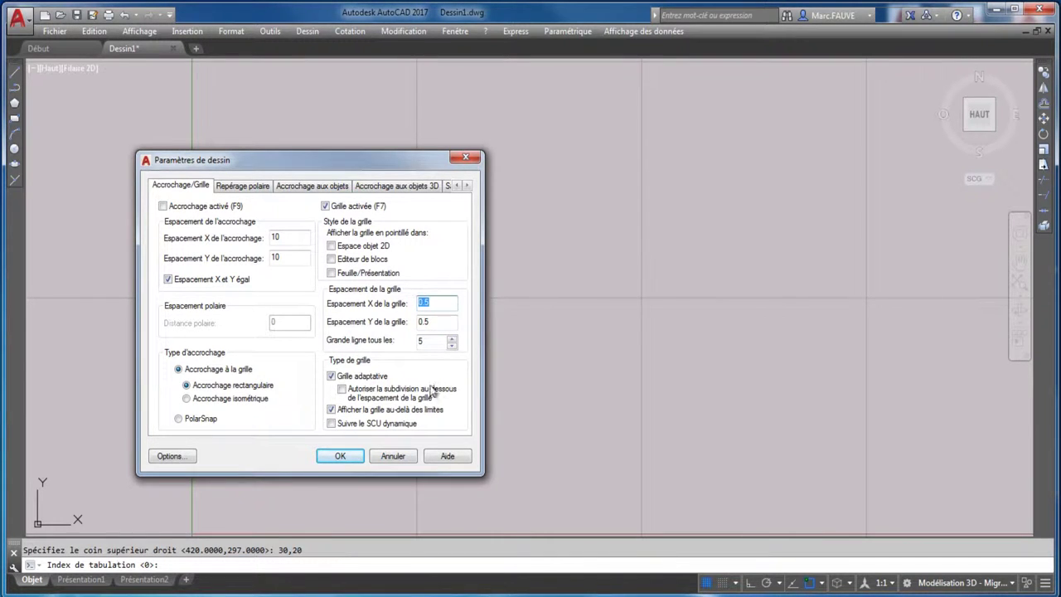
- Set a major grid line every 10, disable the adaptive grid and its display beyond the limits, and apply the settings
double_click(431, 342)
left_click(332, 375)
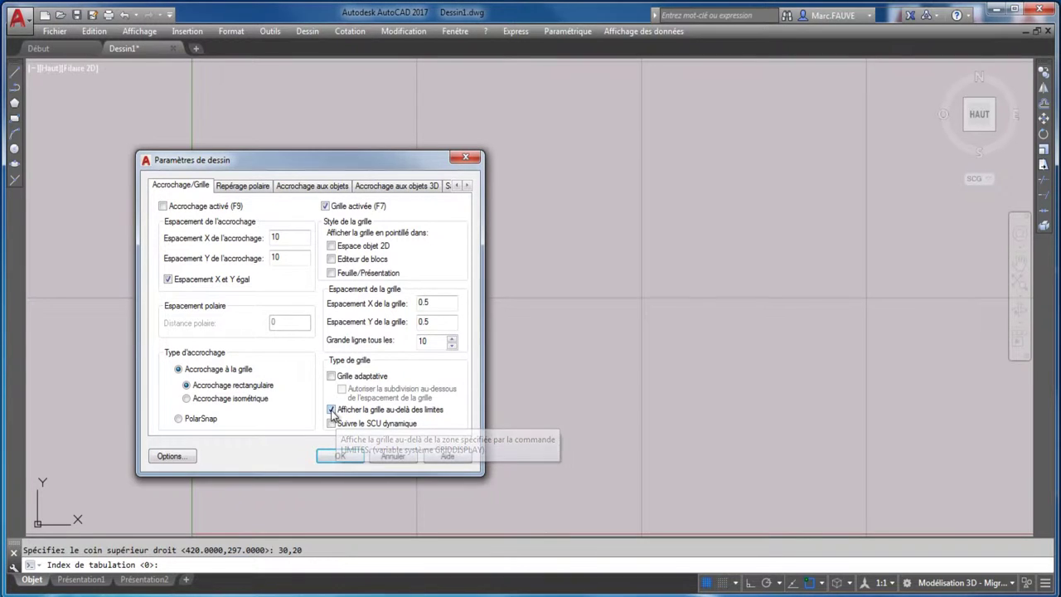
left_click(332, 409)
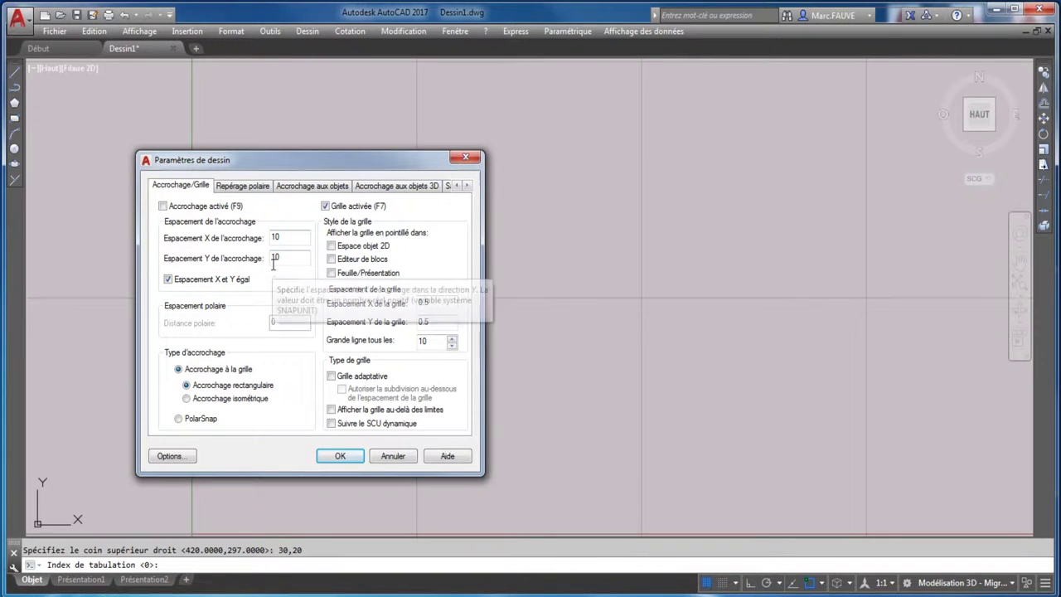
left_click(168, 280)
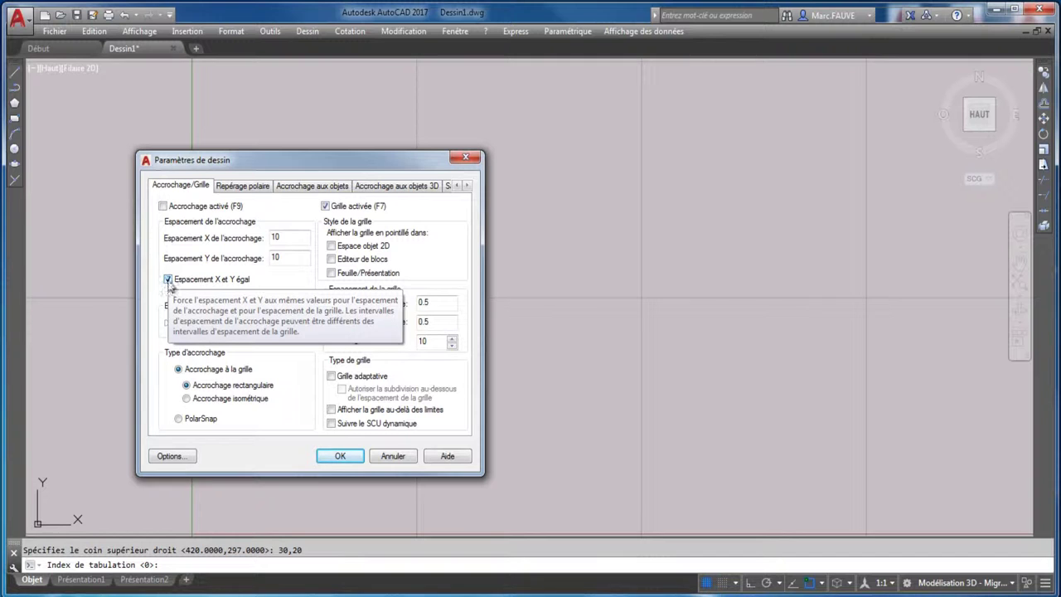
left_click(342, 457)
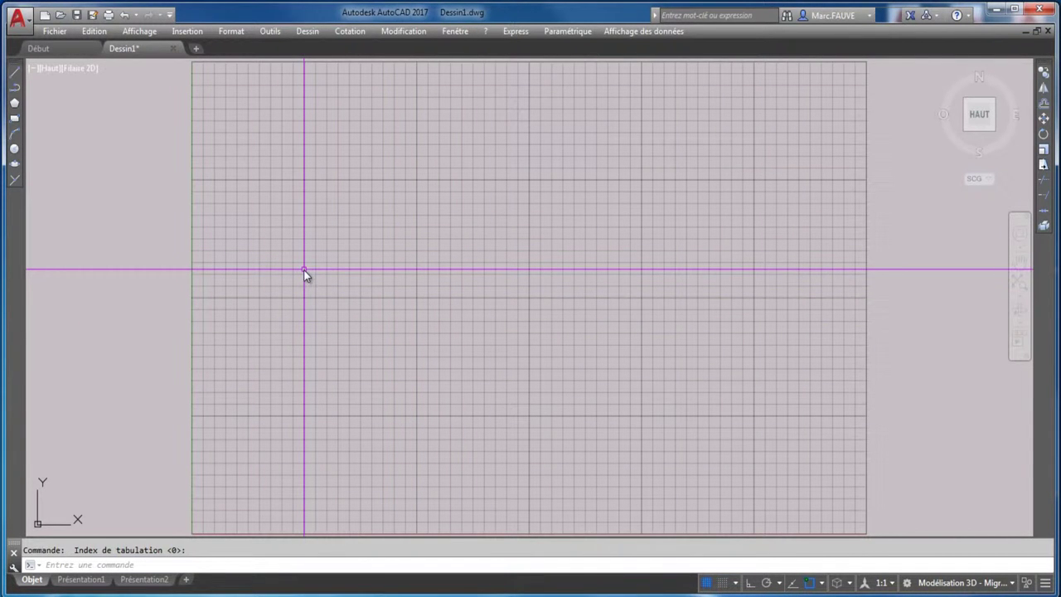
- Draw a rectangle from 0,0 to 30,20 along the drawing limits
left_click(14, 119)
type("0,0")
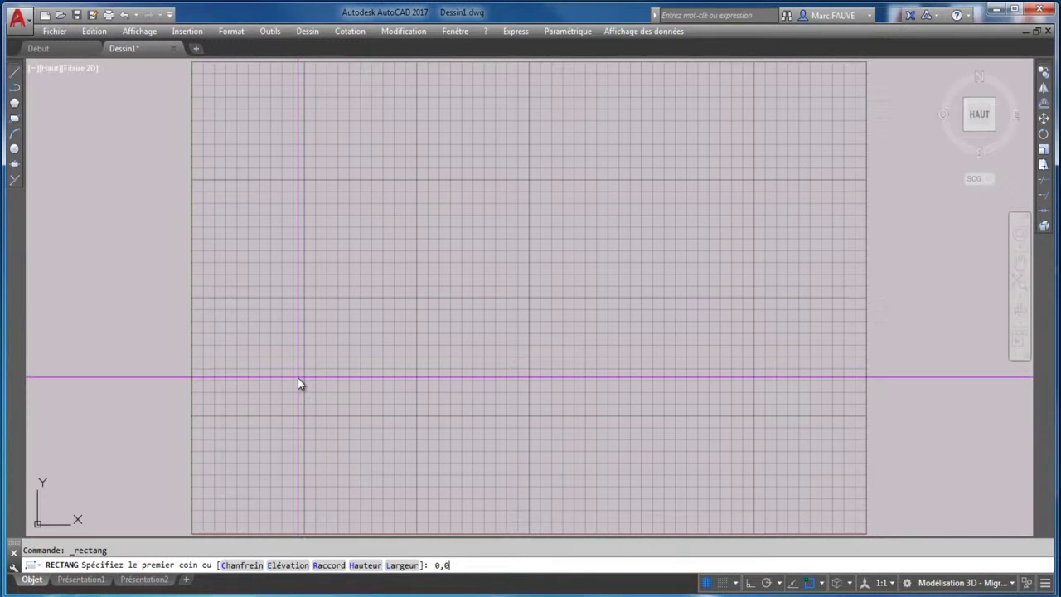
key("Return")
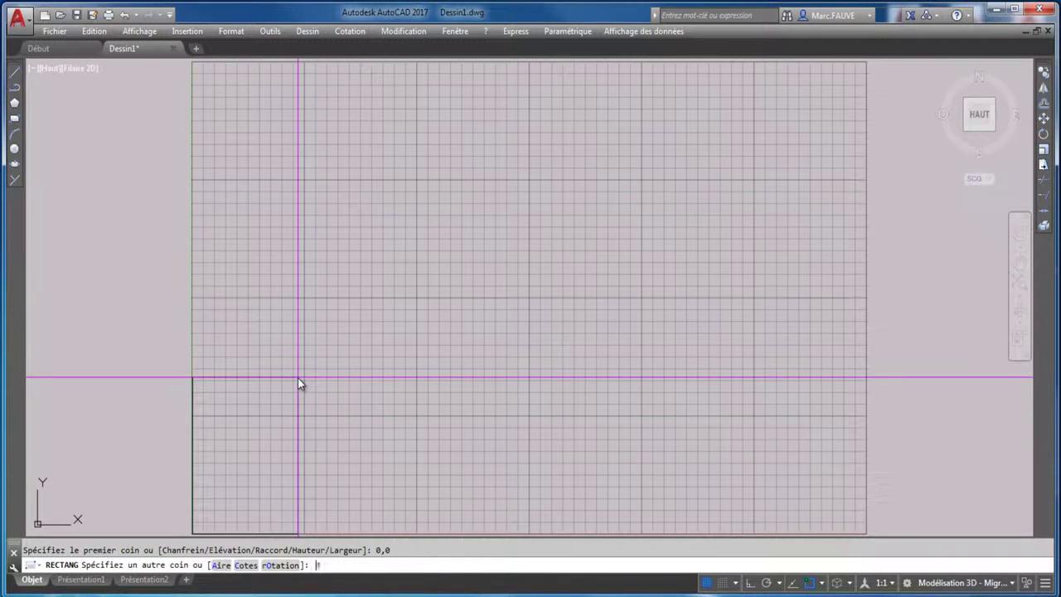
type("30,20")
key("Return")
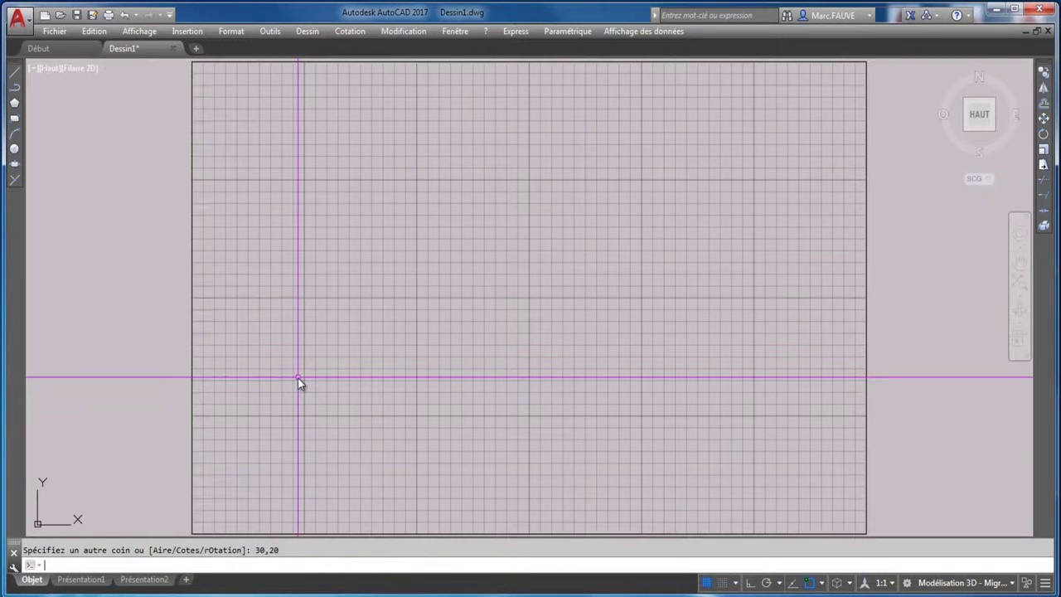
middle_click(381, 292)
middle_click(381, 292)
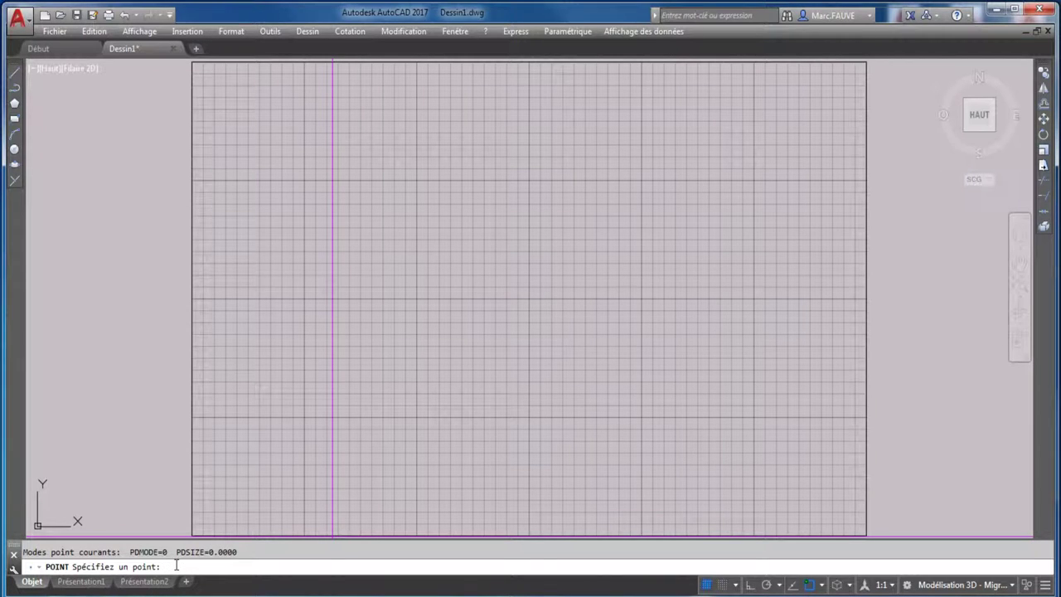
- Place a row of points at Y = 5, with X at 5, 10, 15, 20 and 25
type("10,")
key("BackSpace")
key("BackSpace")
key("BackSpace")
key("BackSpace")
type("15,")
key("BackSpace")
key("BackSpace")
key("BackSpace")
key("BackSpace")
type("20,0")
key("BackSpace")
key("BackSpace")
key("BackSpace")
key("BackSpace")
type("25,")
key("BackSpace")
key("BackSpace")
key("BackSpace")
key("BackSpace")
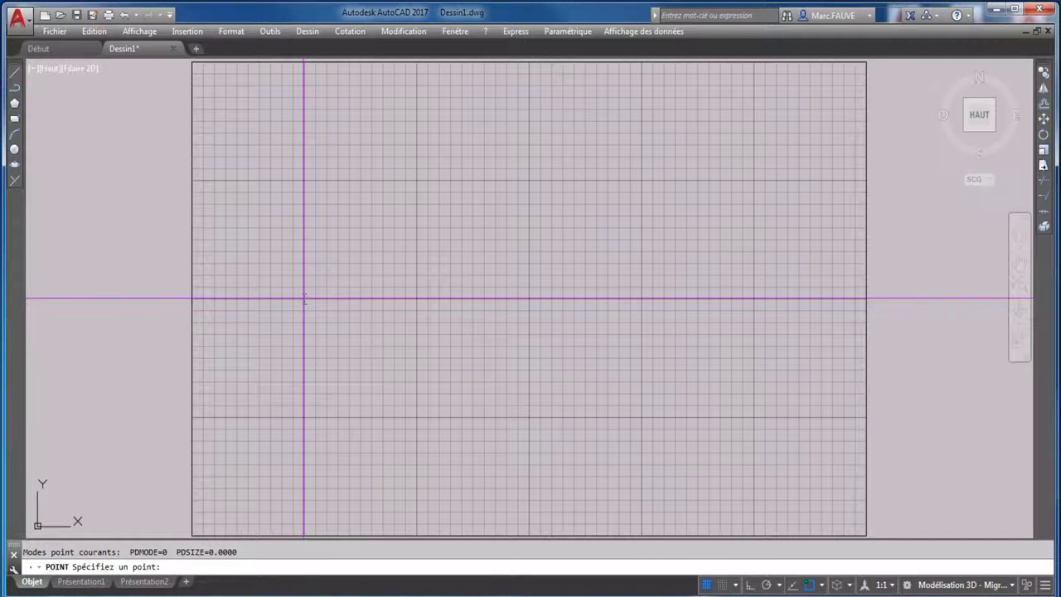
- Place a row of points at Y = 10, with X at 5, 10, 15, 20 and 25
type("5,10")
key("BackSpace")
key("BackSpace")
key("BackSpace")
key("BackSpace")
type("10,10")
key("BackSpace")
key("BackSpace")
key("BackSpace")
key("BackSpace")
key("BackSpace")
type("10,10")
key("BackSpace")
key("BackSpace")
key("BackSpace")
key("BackSpace")
key("BackSpace")
type("20,20")
key("BackSpace")
key("BackSpace")
key("BackSpace")
key("BackSpace")
key("BackSpace")
type("25,10")
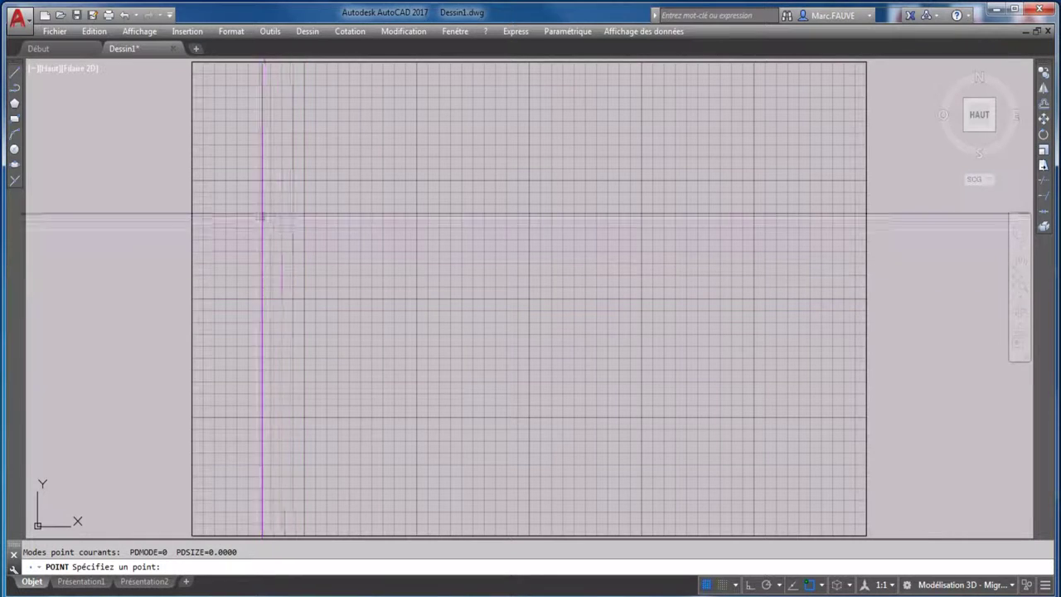
- Place a row of points at Y = 15, with X at 5, 10, 15, 20 and 25, and end the Point command
type("5,")
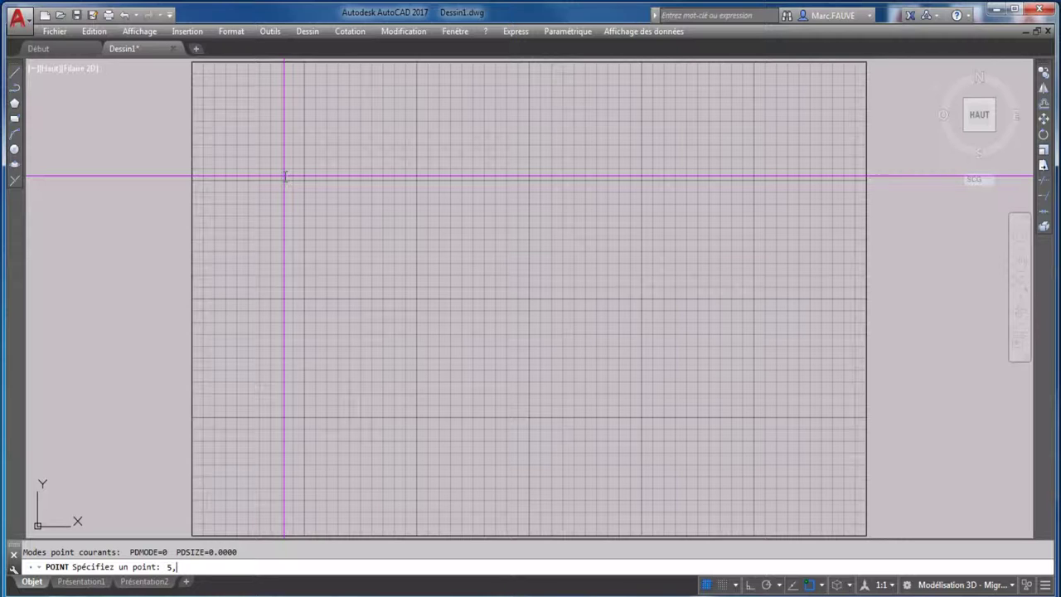
type("15")
key("Return")
type("10,10")
key("Return")
type("15,15")
key("Return")
type("20,15")
key("Return")
type("25,15")
key("Return")
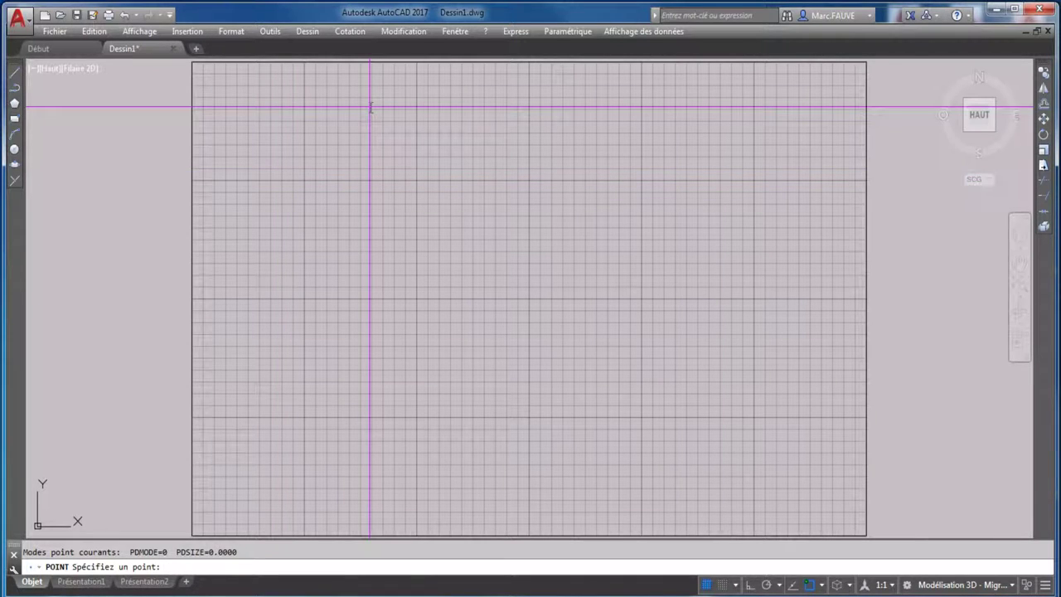
key("Escape")
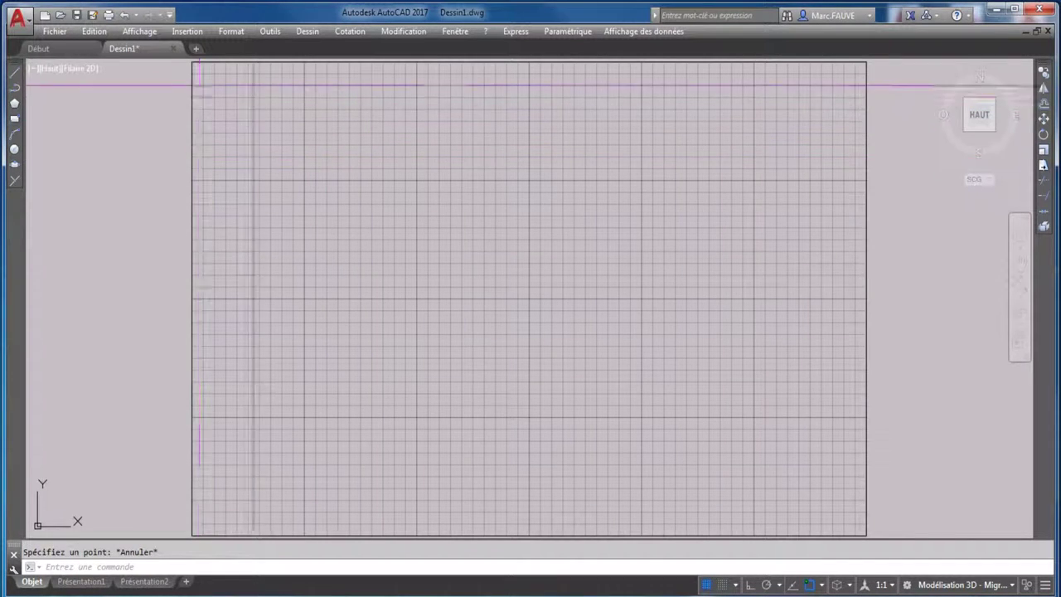
- Window-select all the points inside the rectangle to check their positions, and clear the selection
left_click(264, 98)
left_click(817, 472)
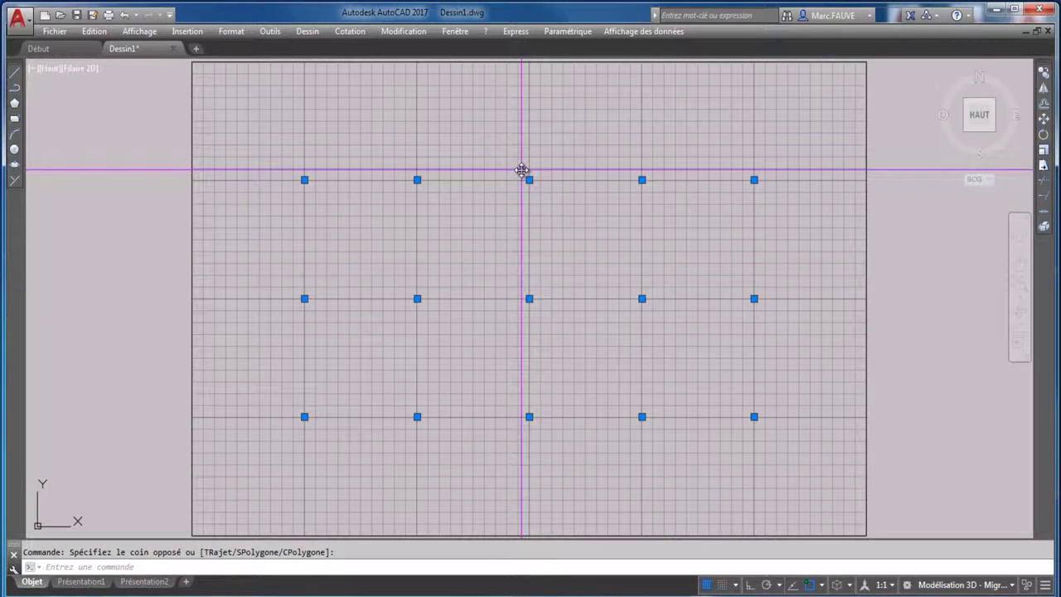
key("Escape")
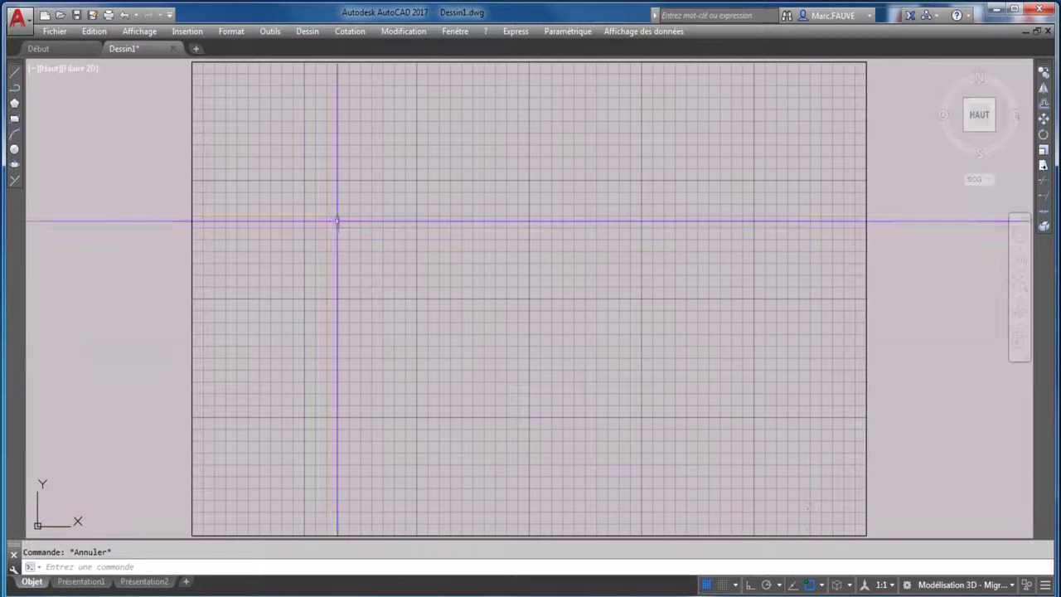
- Set the point style to a plus sign with a size of 0.25 in absolute units
left_click(227, 35)
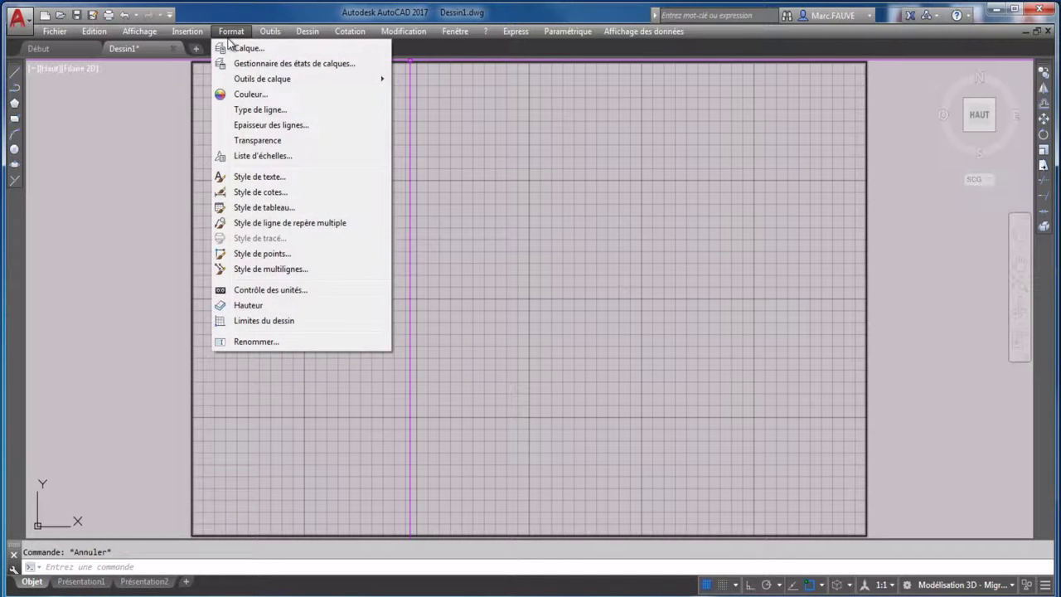
left_click(263, 255)
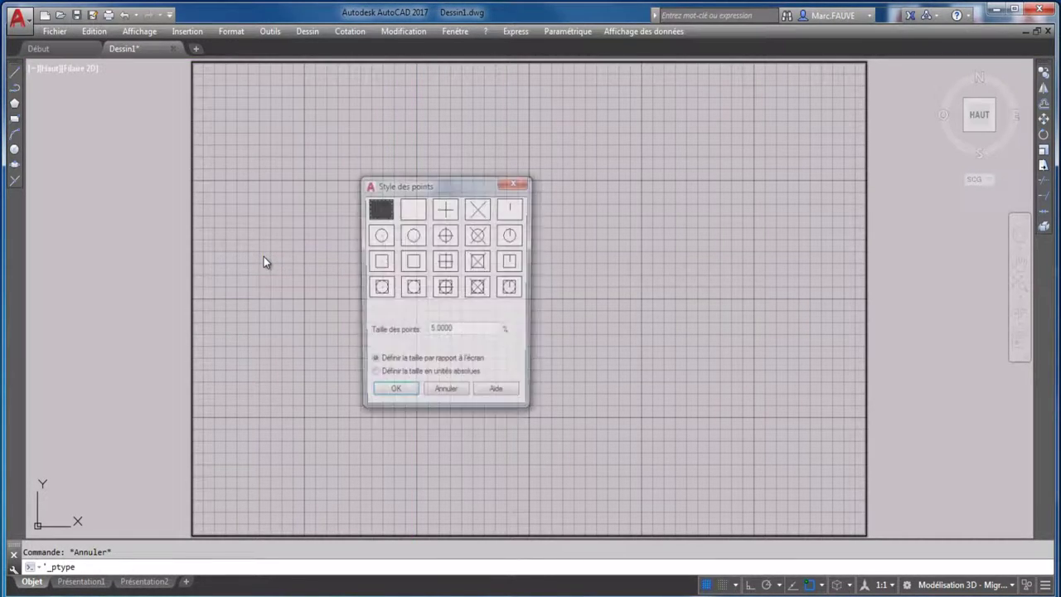
left_click(451, 209)
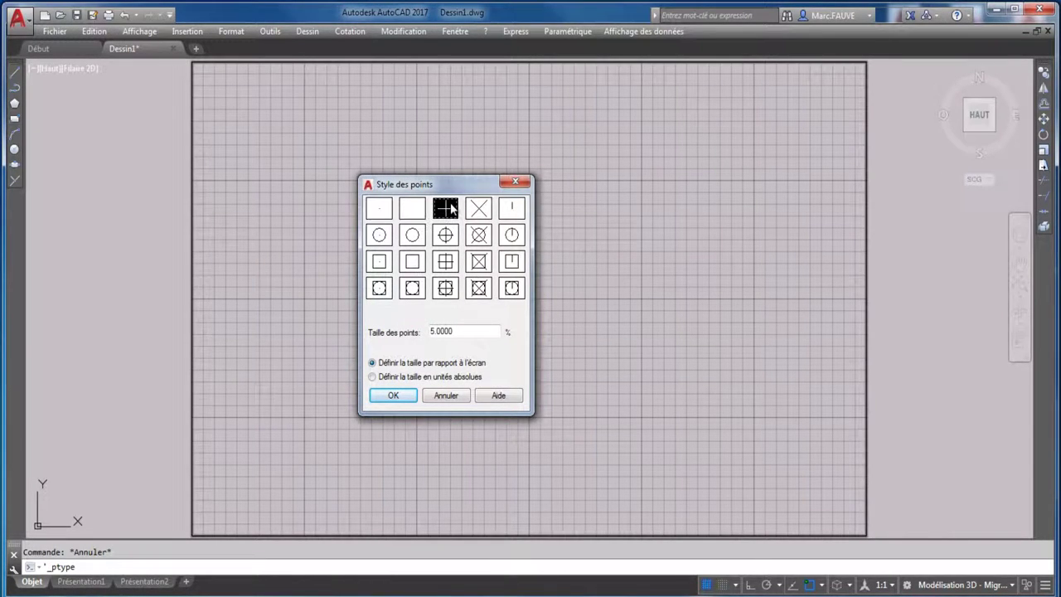
double_click(465, 330)
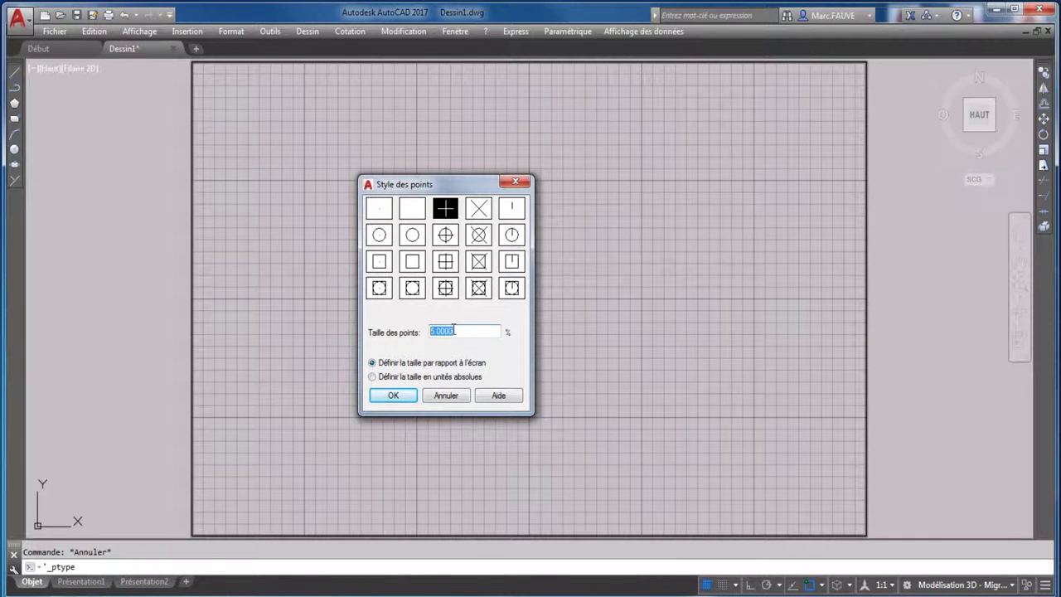
type("0.25")
left_click(372, 376)
left_click(393, 396)
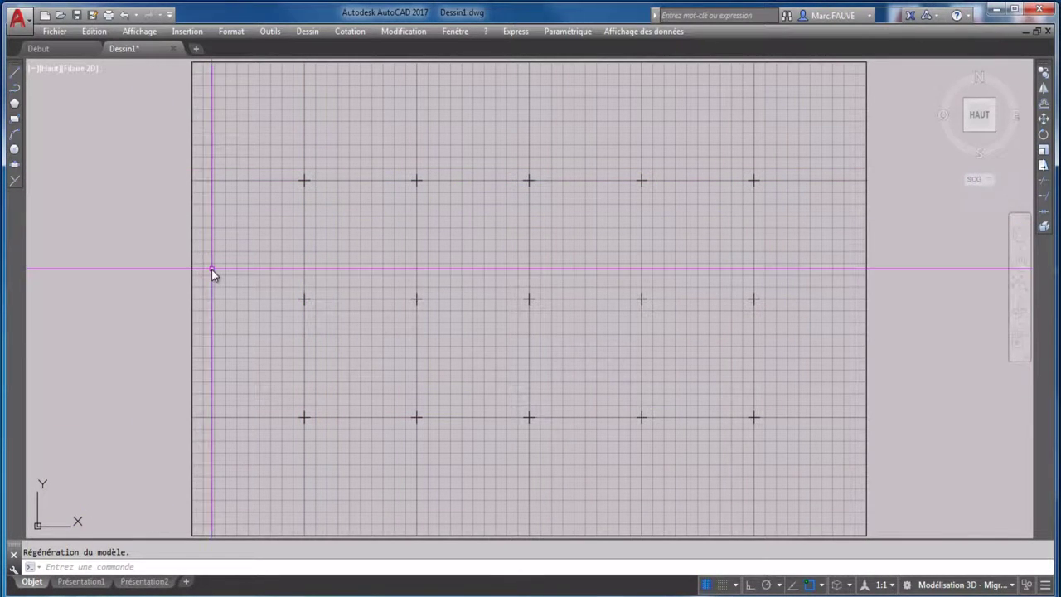
- Start the Rectangle command and examine the available object snap modes and status bar display options
left_click(14, 119)
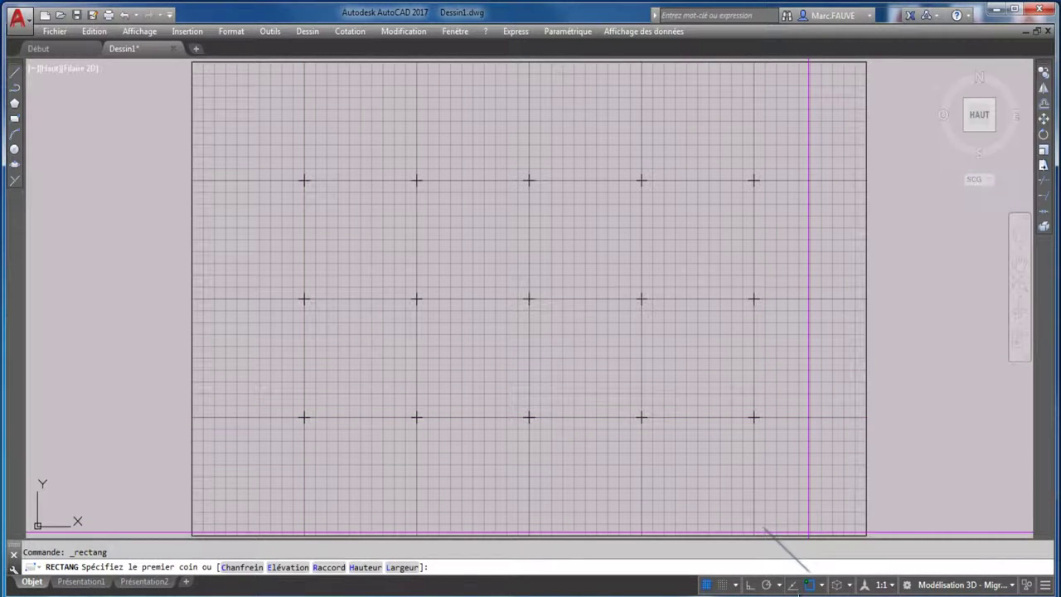
left_click(822, 584)
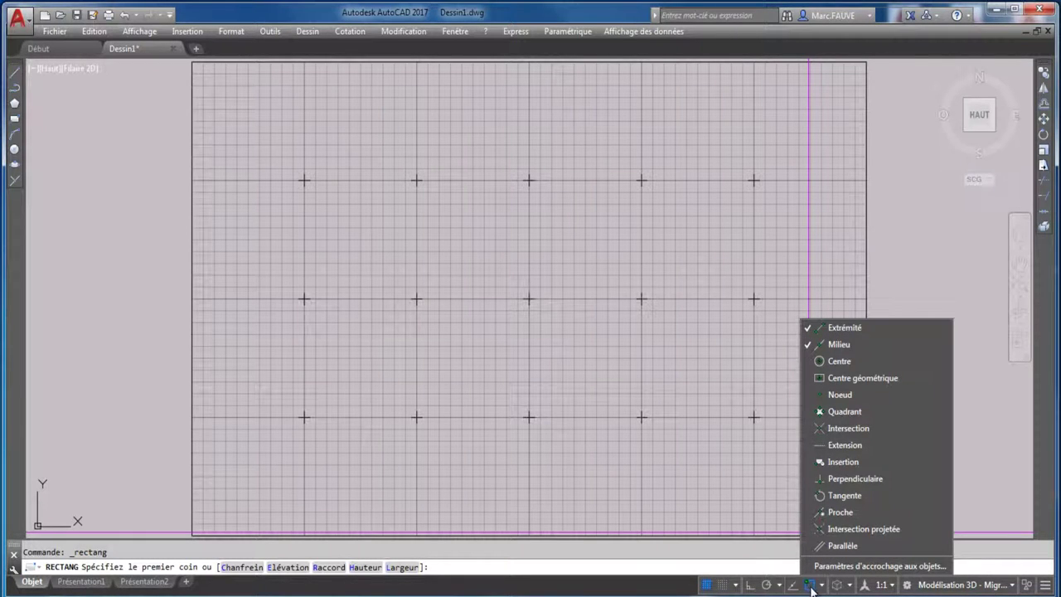
left_click(1045, 586)
left_click(1044, 586)
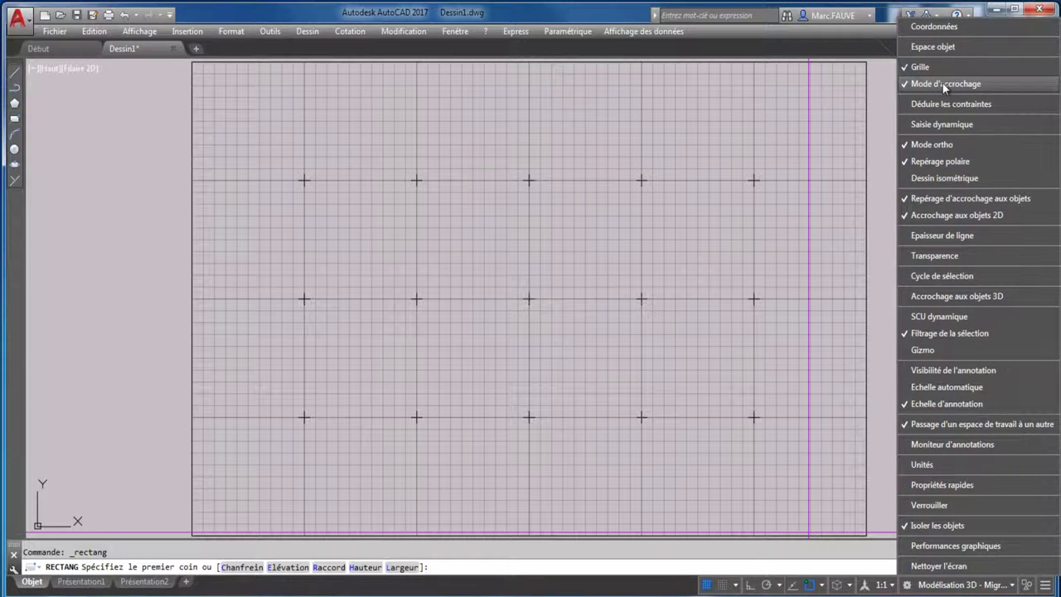
left_click(86, 301)
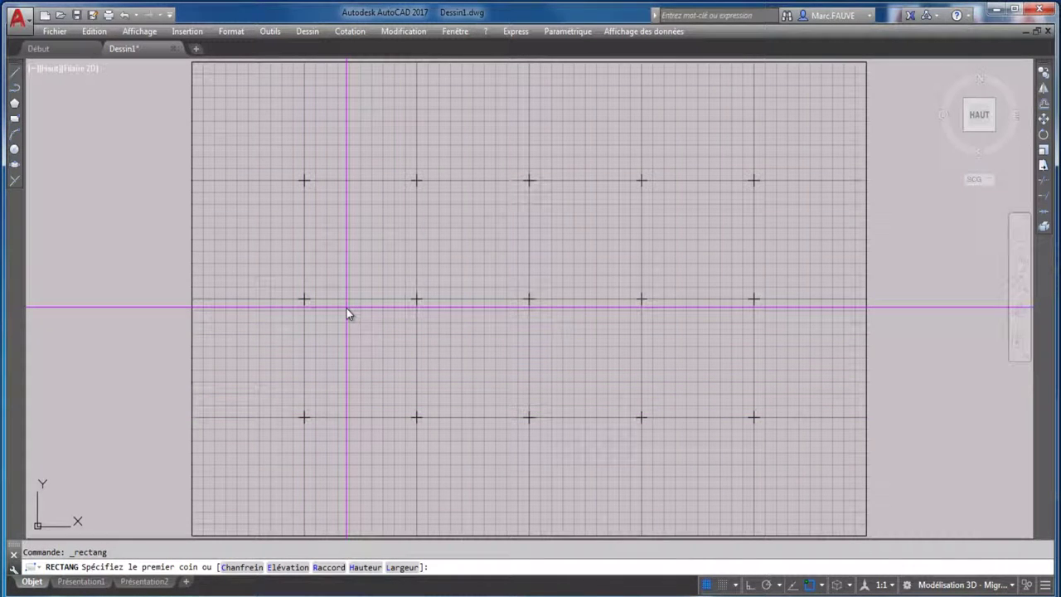
- Enable the Node (Nodal) object snap in the drafting settings, keeping Endpoint and Midpoint enabled
right_click(328, 347, "ctrl")
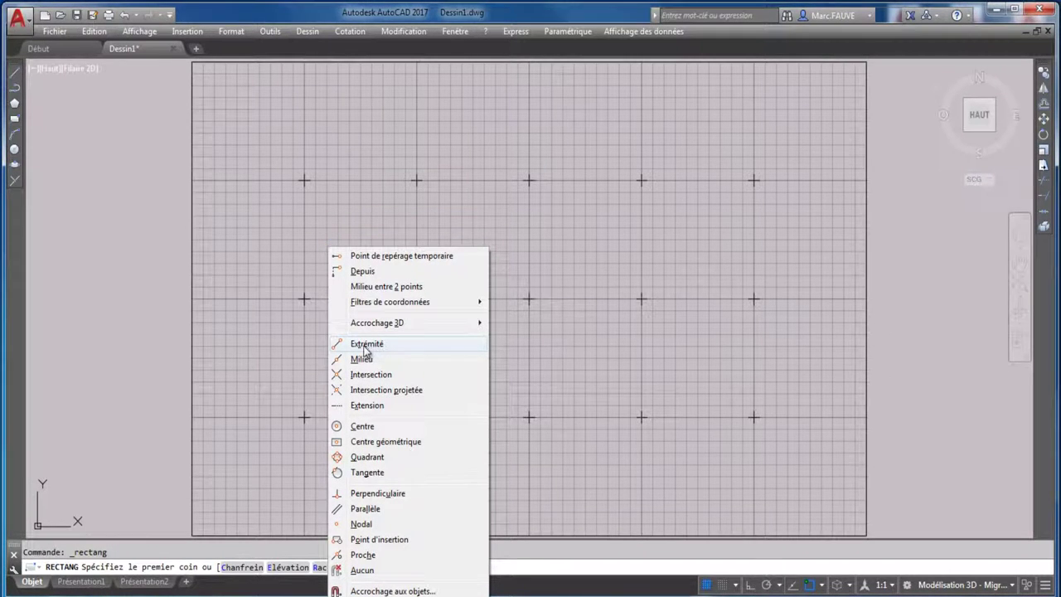
left_click(398, 591)
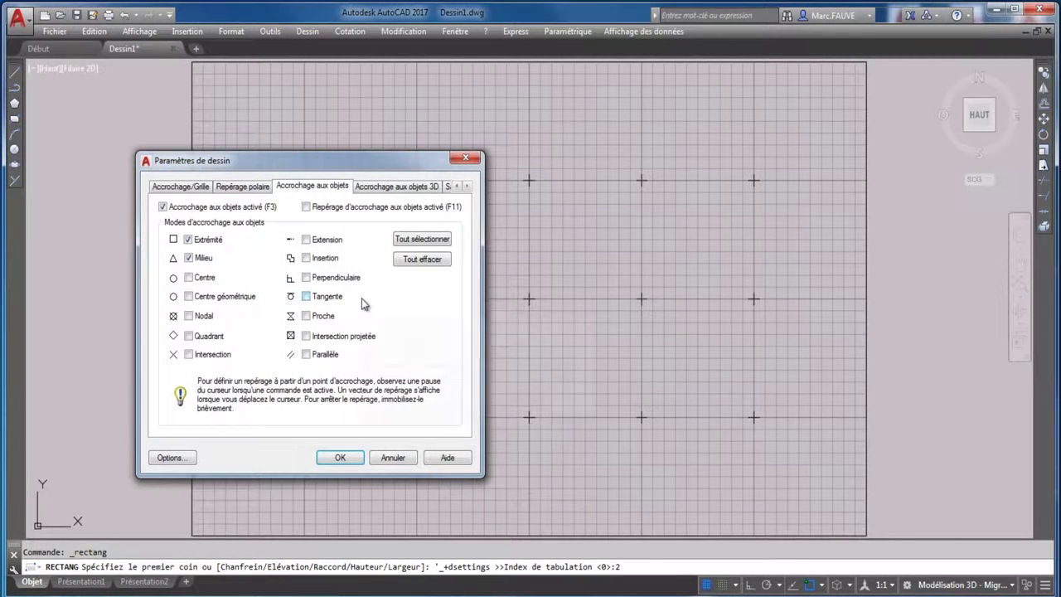
left_click(189, 258)
left_click(189, 257)
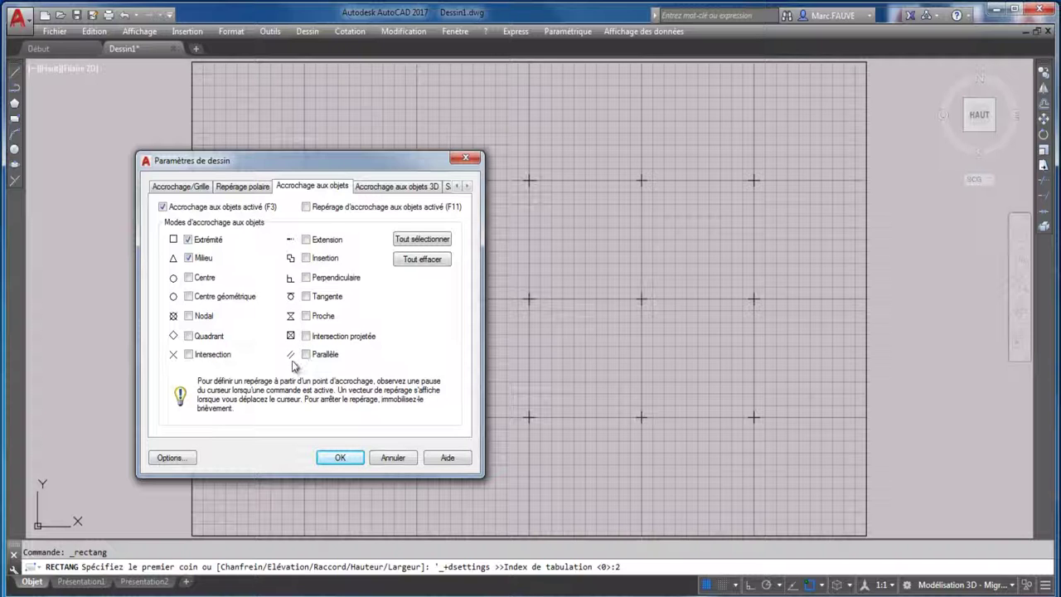
left_click(189, 317)
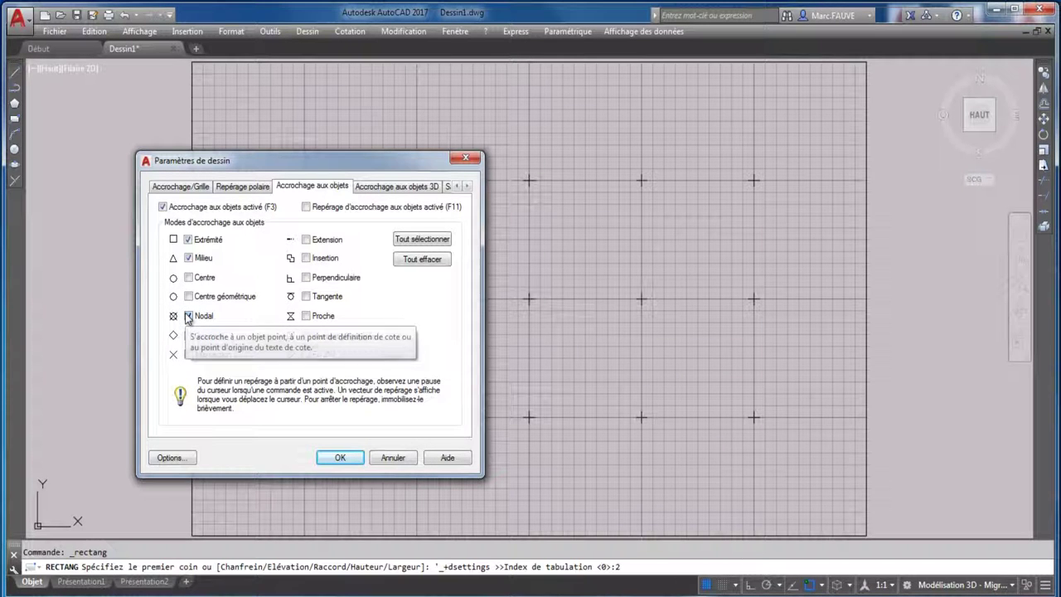
left_click(342, 459)
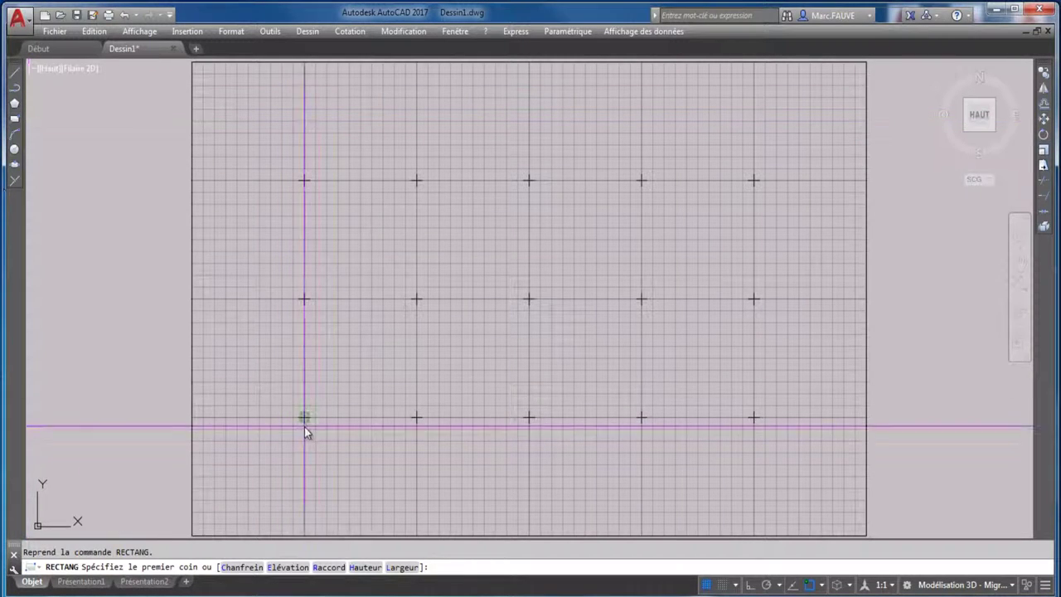
- Draw a 2.5 by 2.5 square with its lower-left corner on the point at 5,5, using the relative coordinates @2.5,2.5
left_click(304, 417)
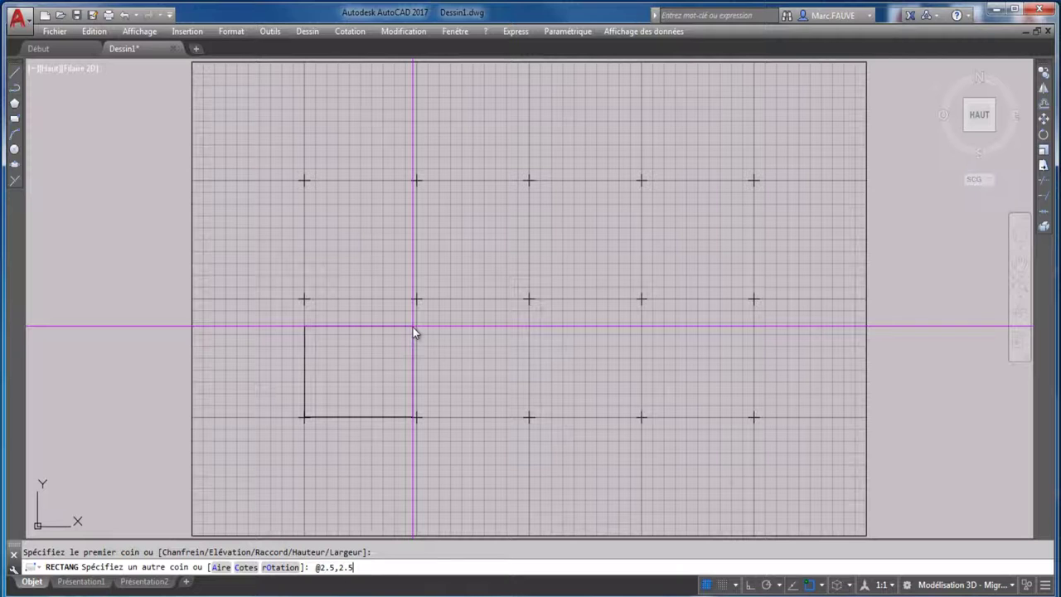
key("Return")
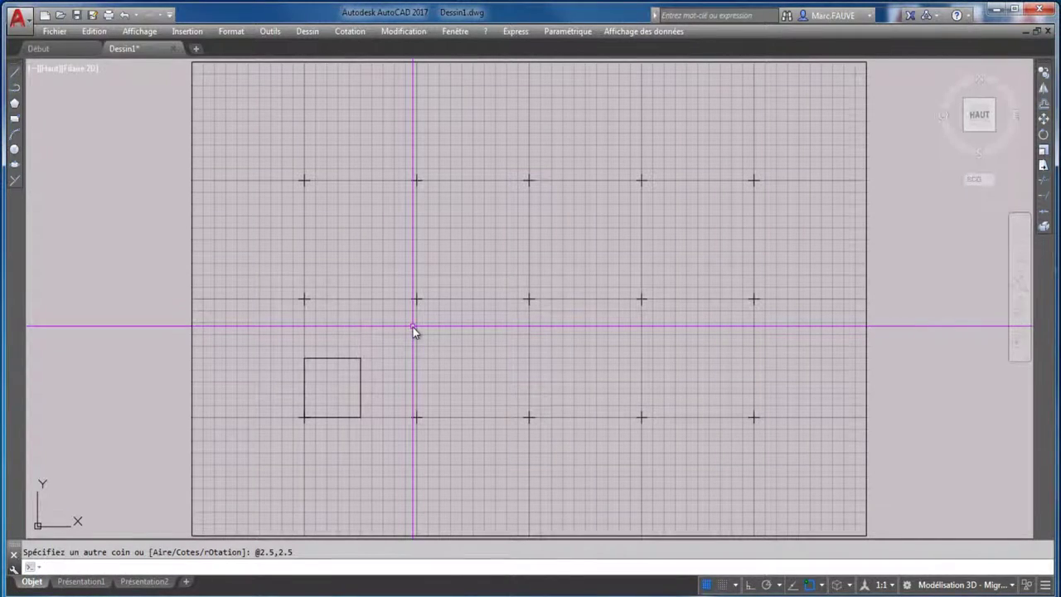
key("Escape")
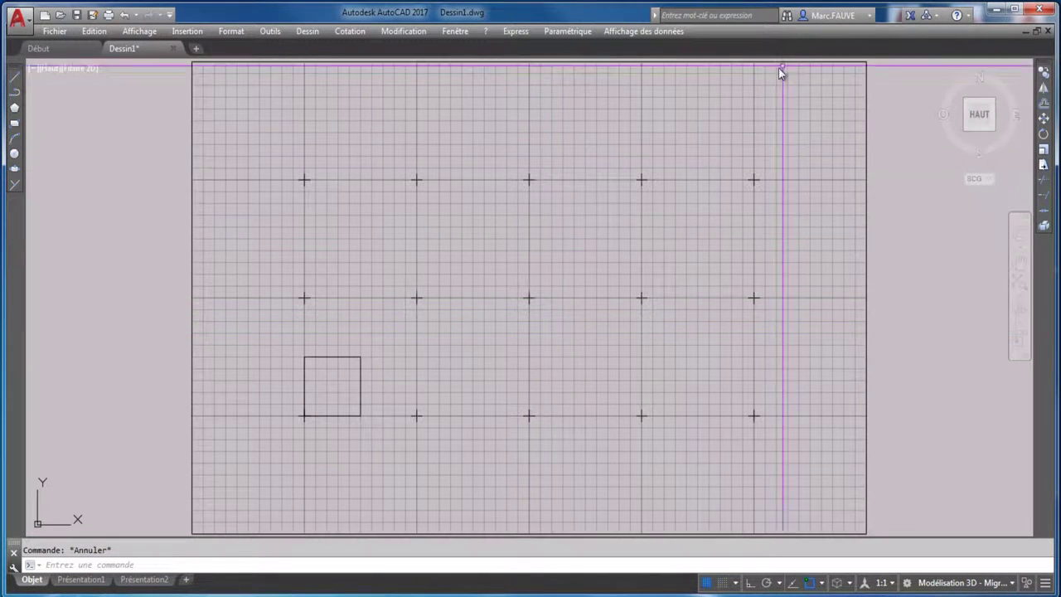
- Copy the square from its lower-left corner to the point at X 20, Y 15, and end the Copy command
left_click(1044, 72)
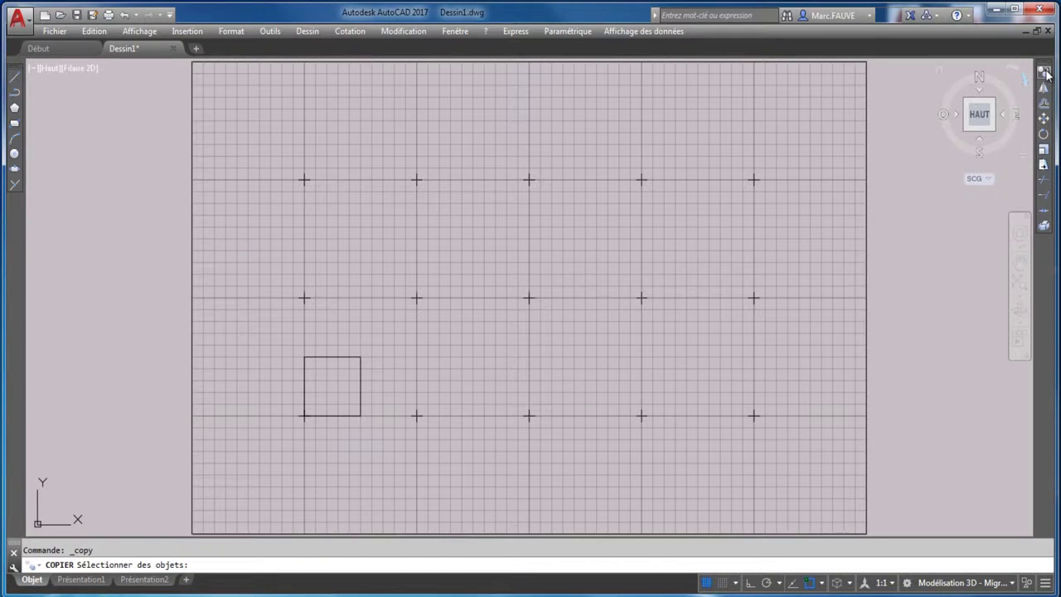
left_click(335, 358)
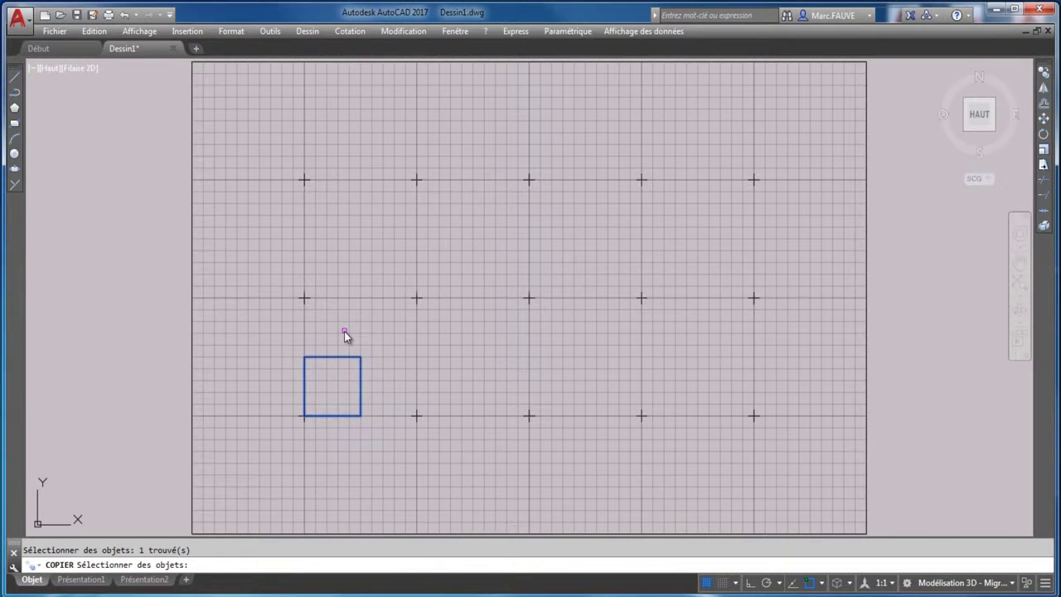
key("Return")
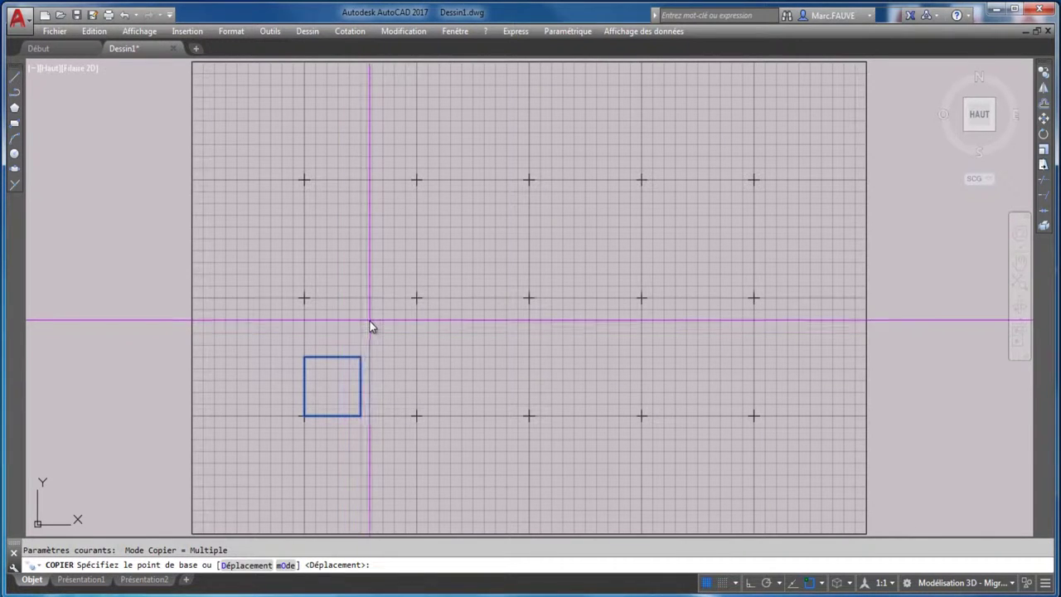
left_click(304, 415)
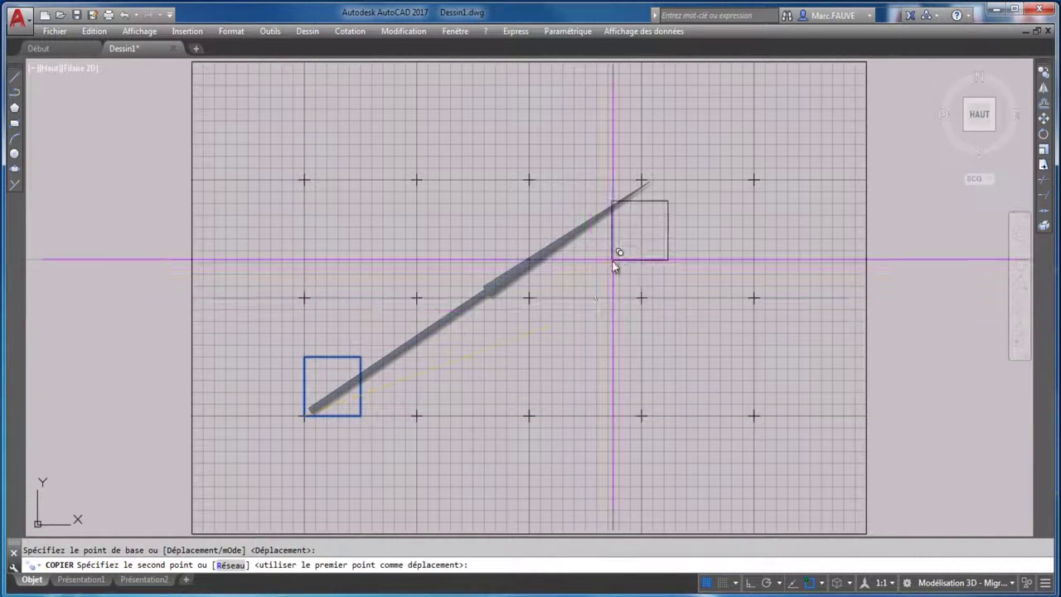
left_click(646, 182)
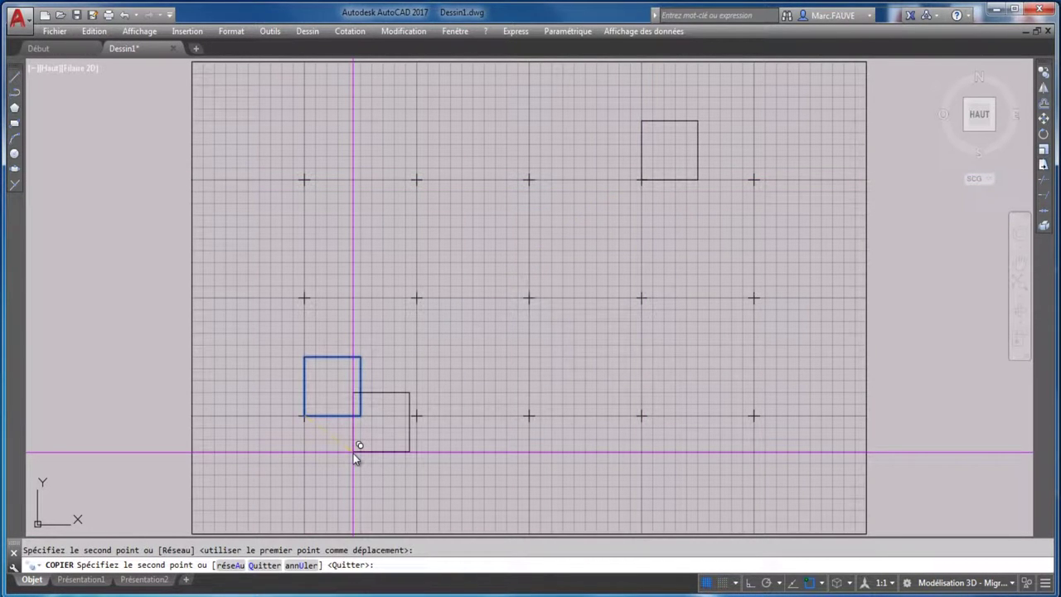
left_click(451, 257)
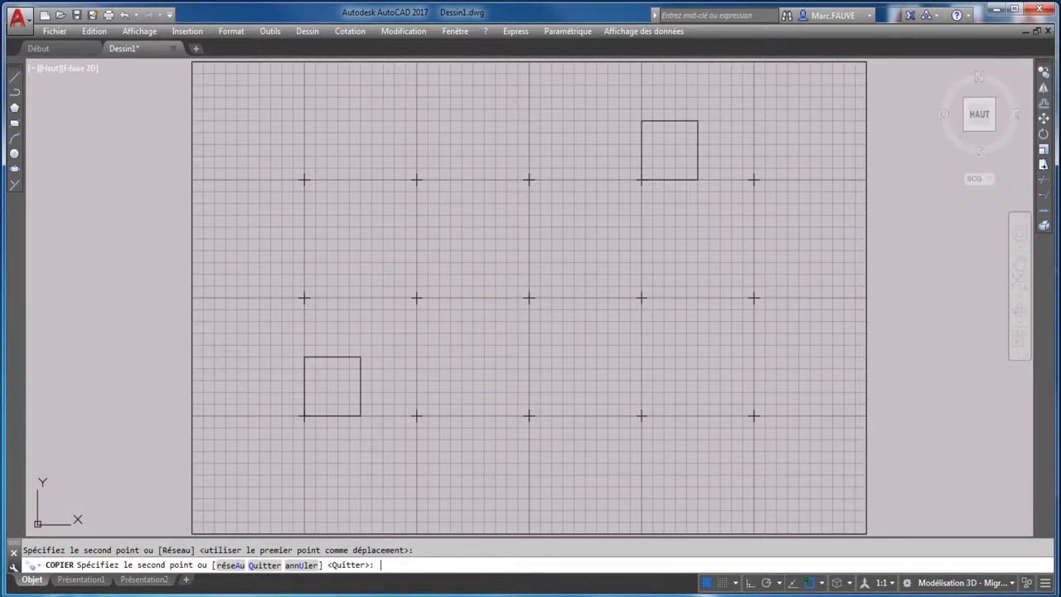
key("Escape")
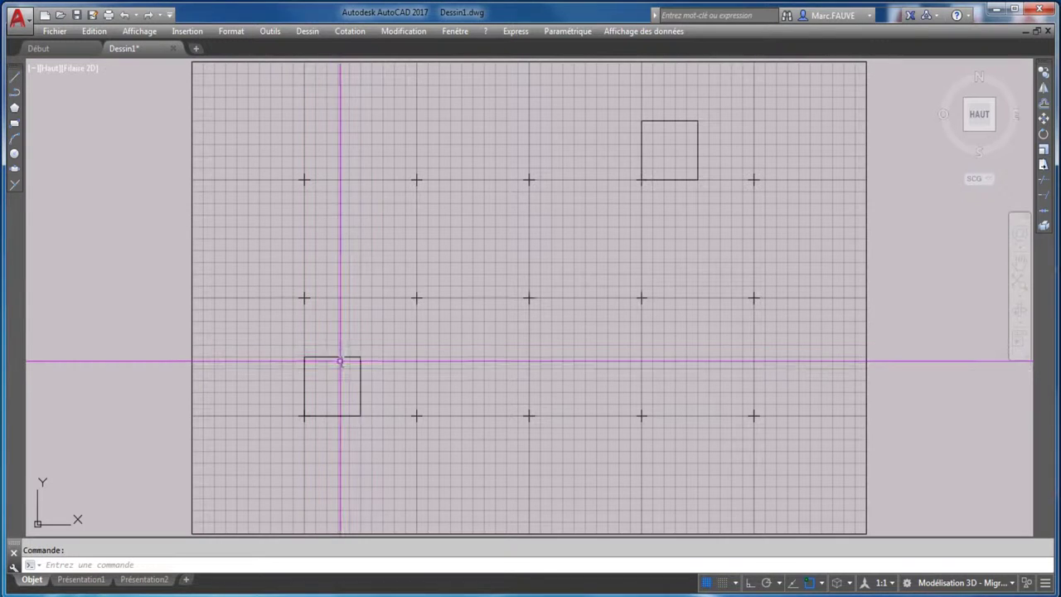
- Preselect the original square and copy it from its lower-left corner to the point at X 5, Y 15
left_click(330, 415)
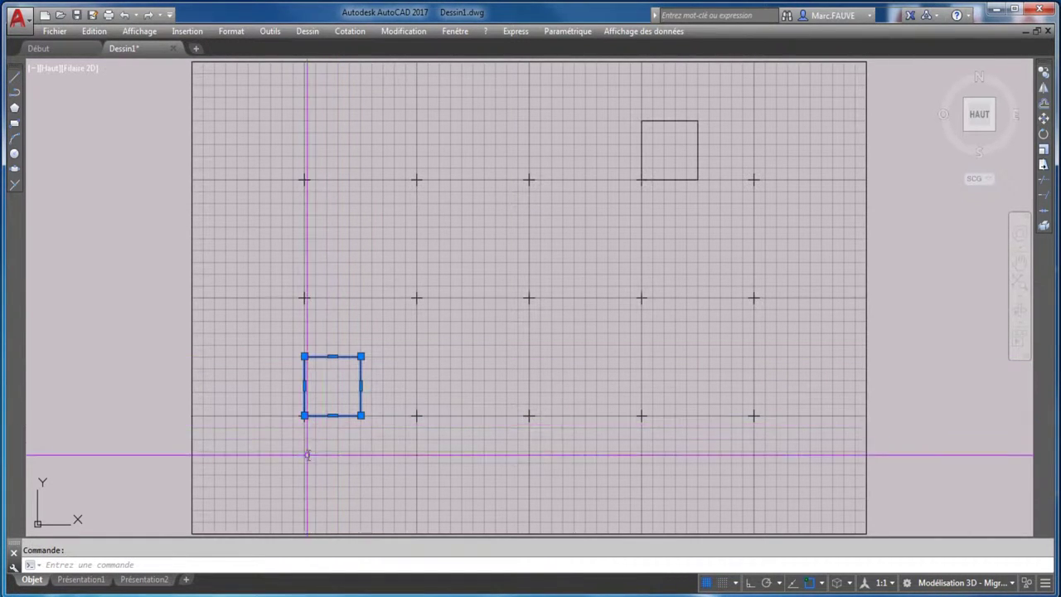
left_click(1045, 74)
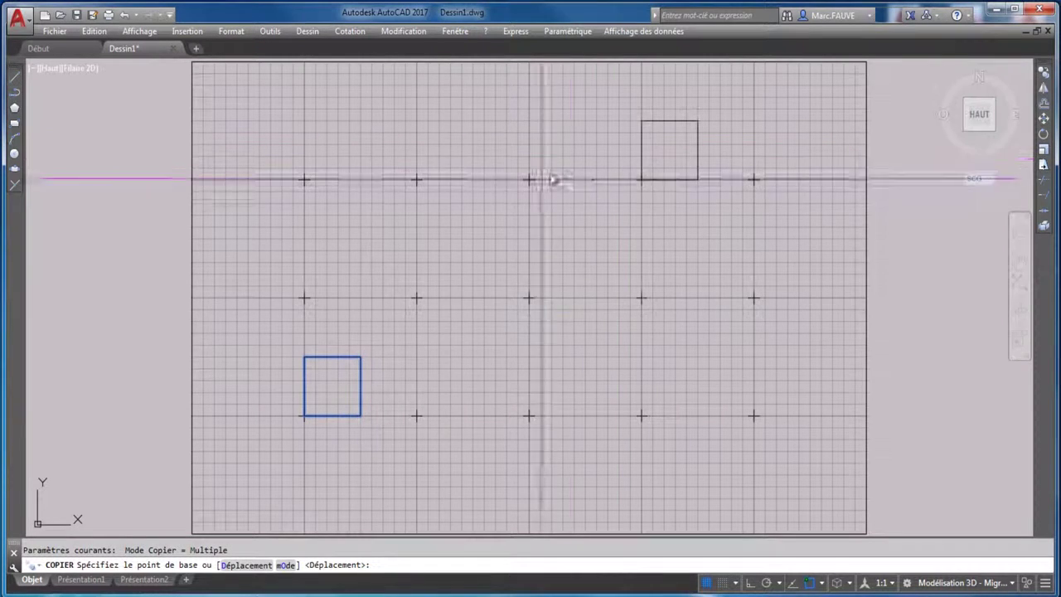
left_click(303, 417)
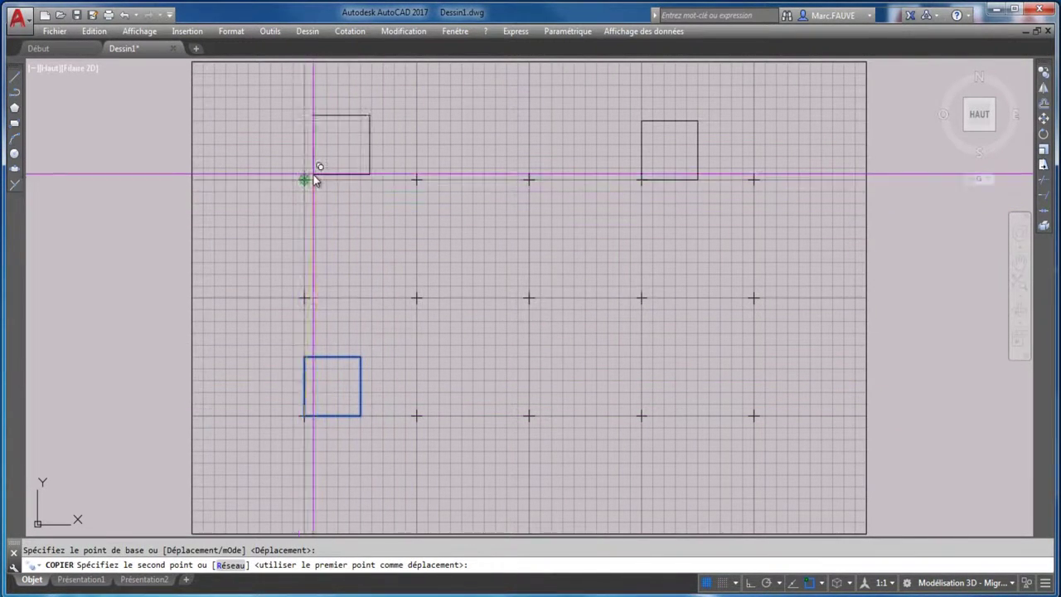
left_click(302, 181)
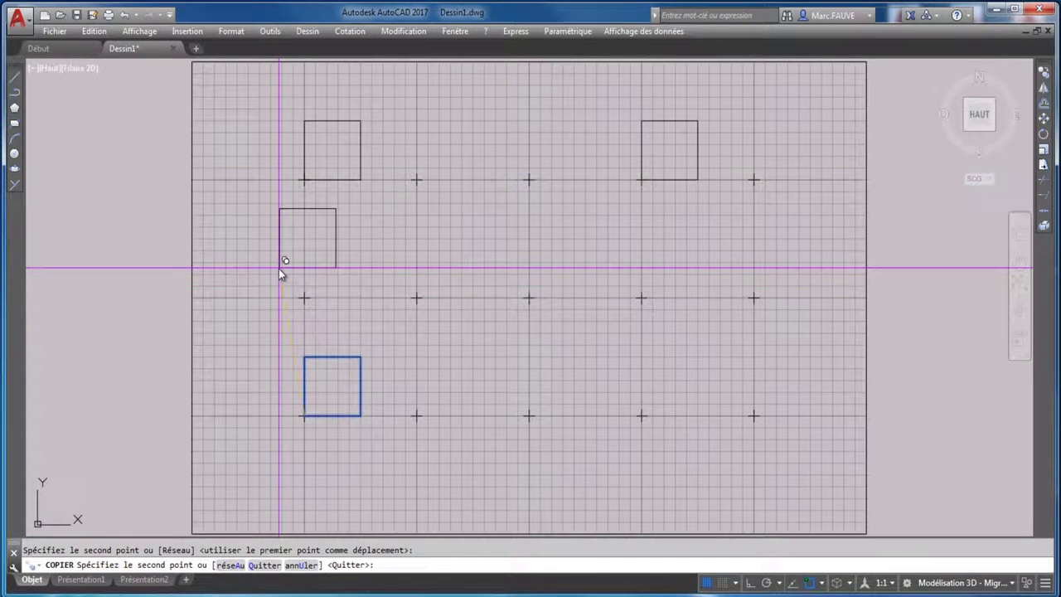
key("Return")
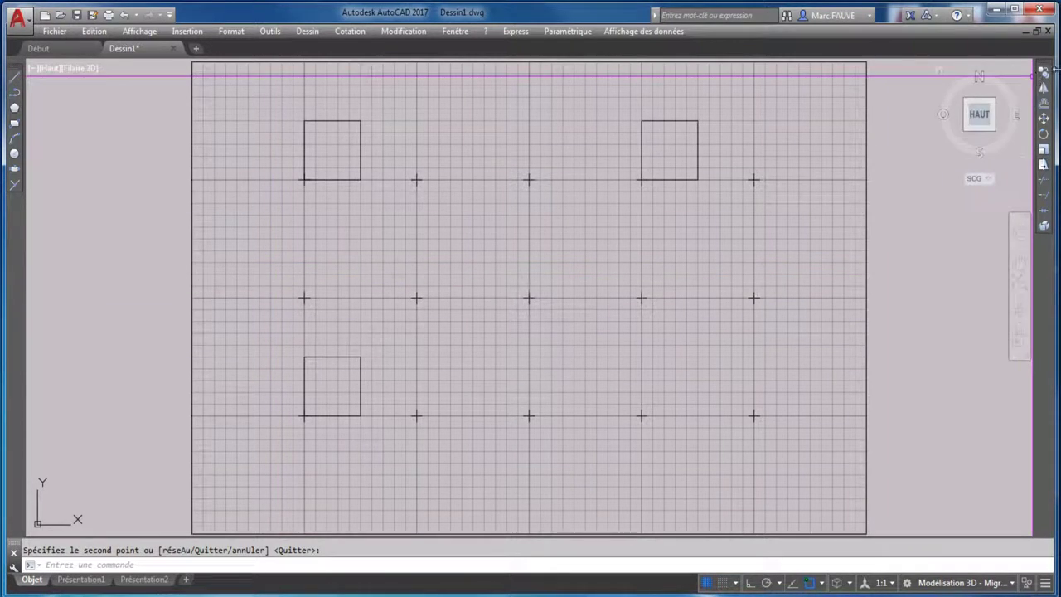
- Copy the original square using absolute coordinates, from base point 5,5 to second point 15,10
left_click(1043, 87)
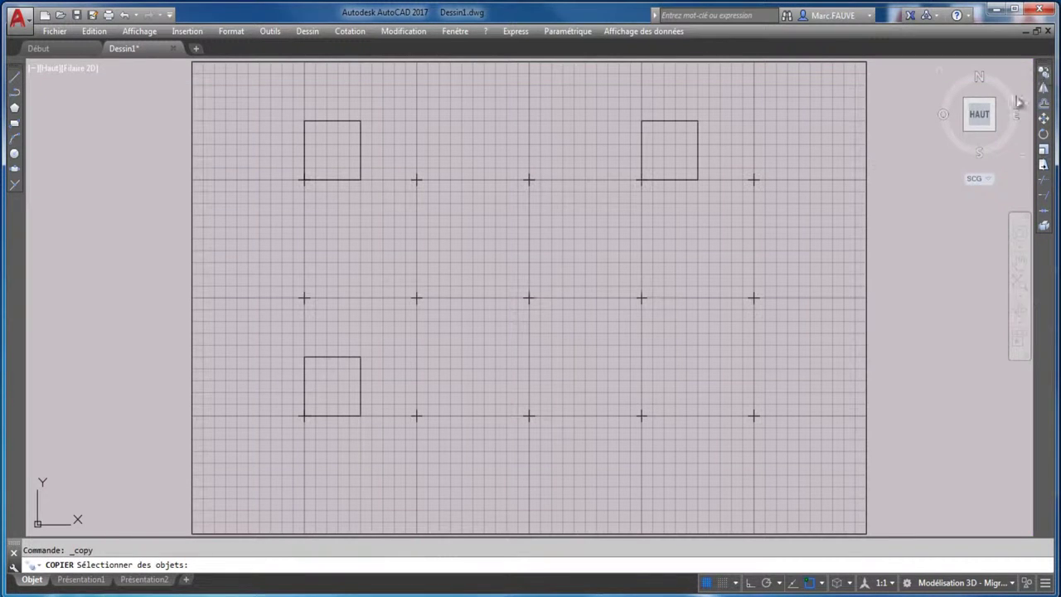
left_click(327, 358)
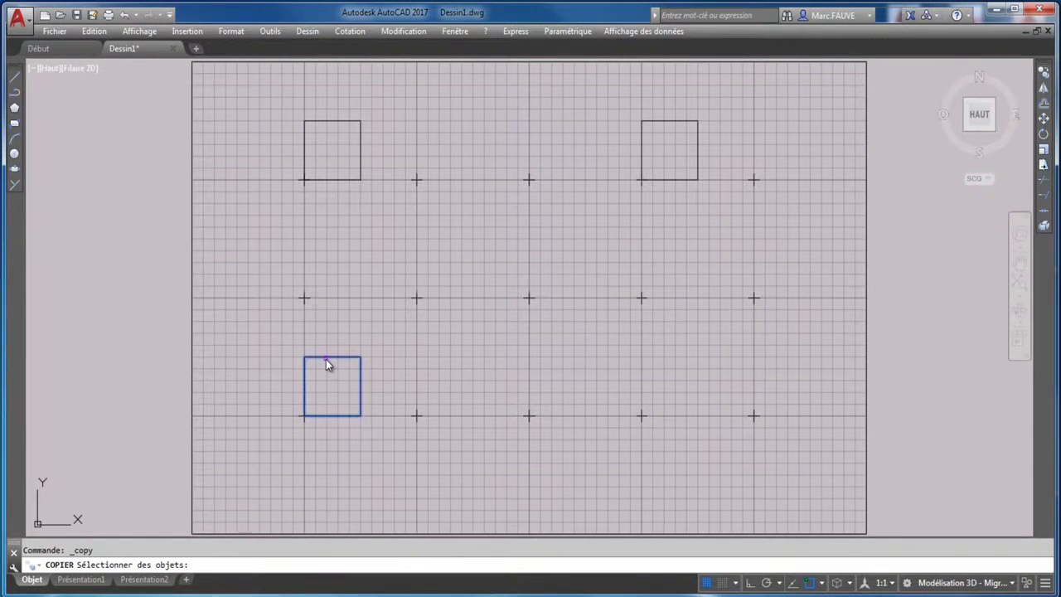
key("Return")
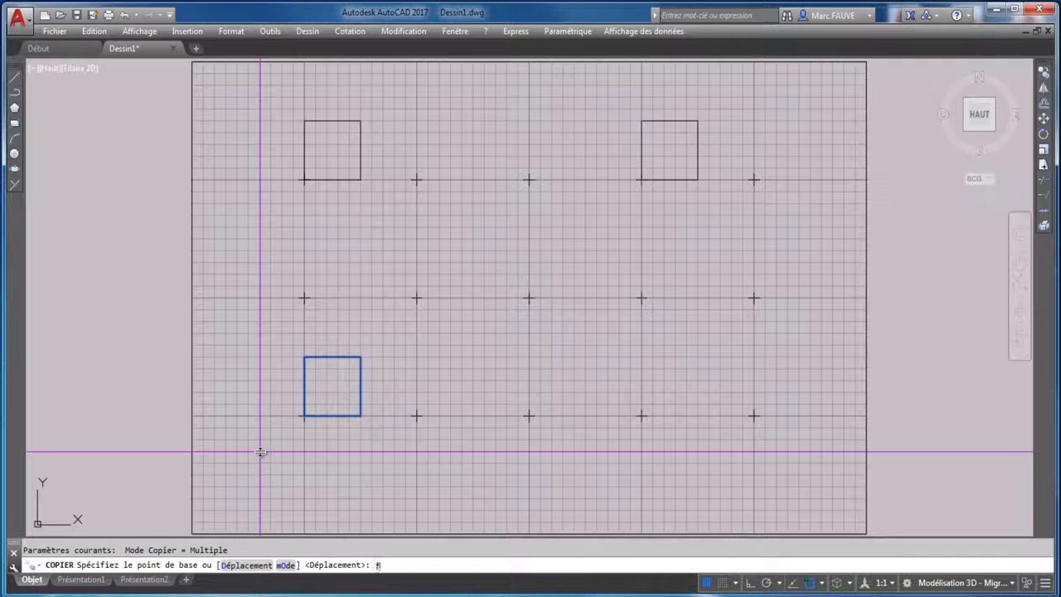
type(",5")
key("Return")
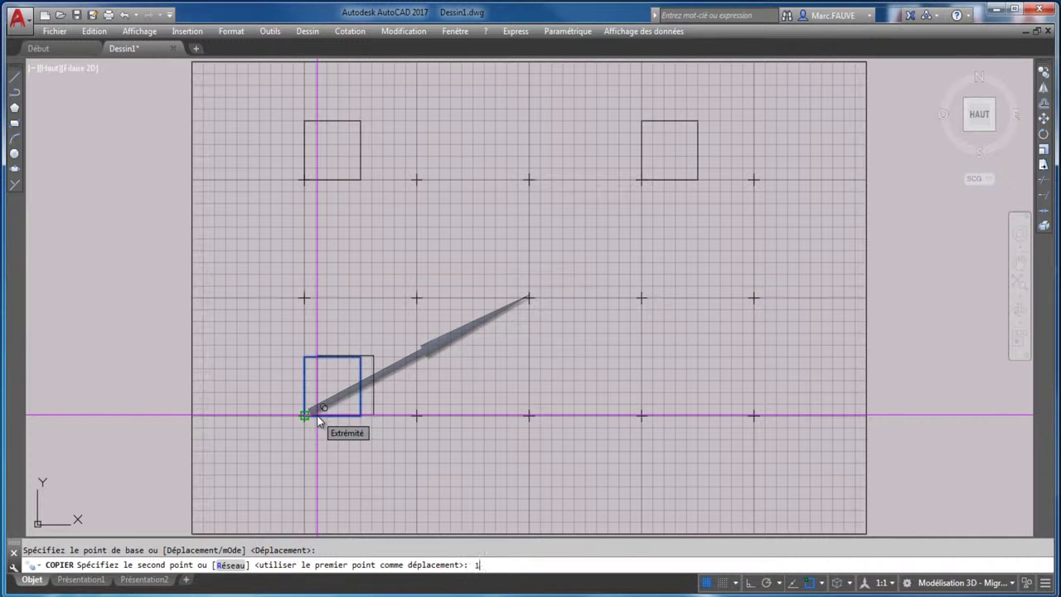
type(",1")
key("Return")
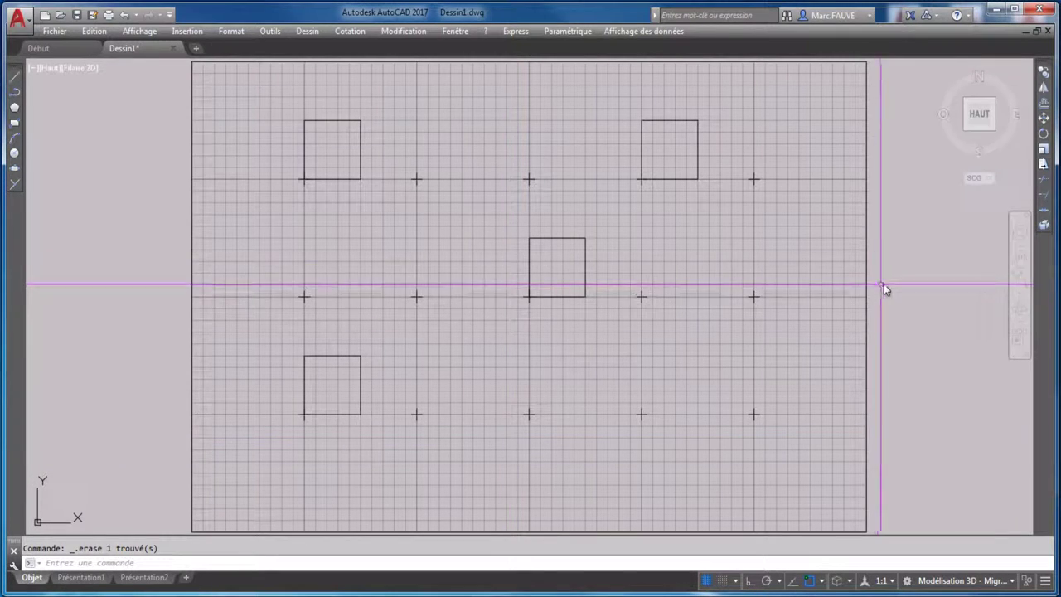
left_click(1044, 73)
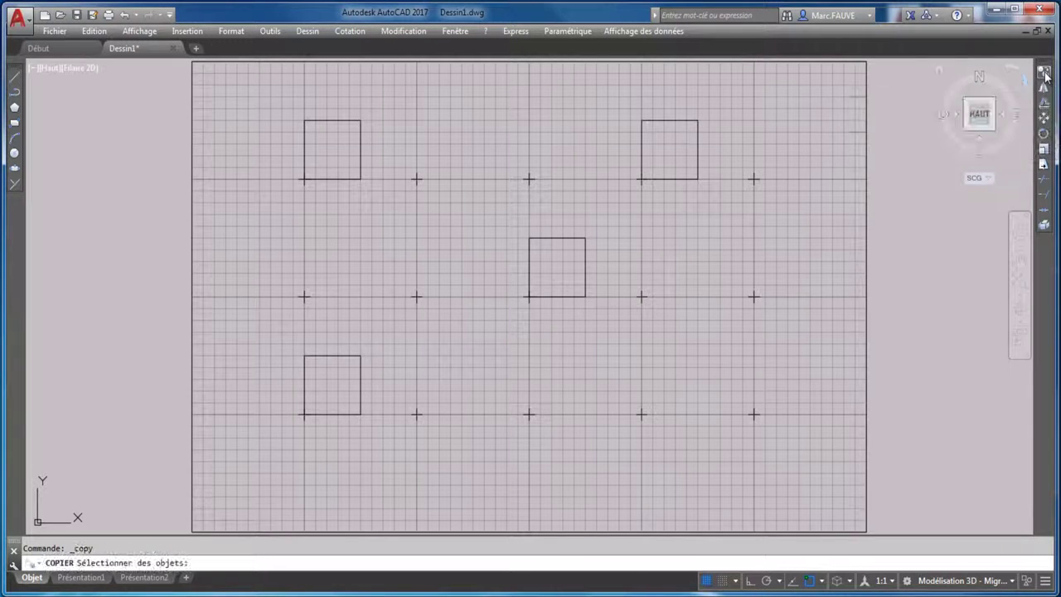
left_click(359, 387)
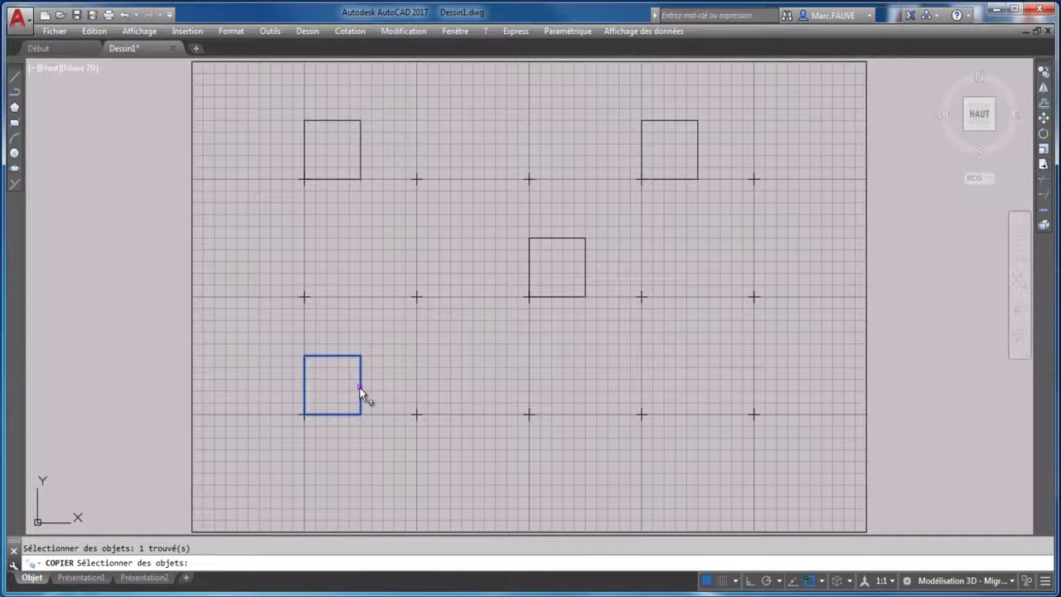
key("Return")
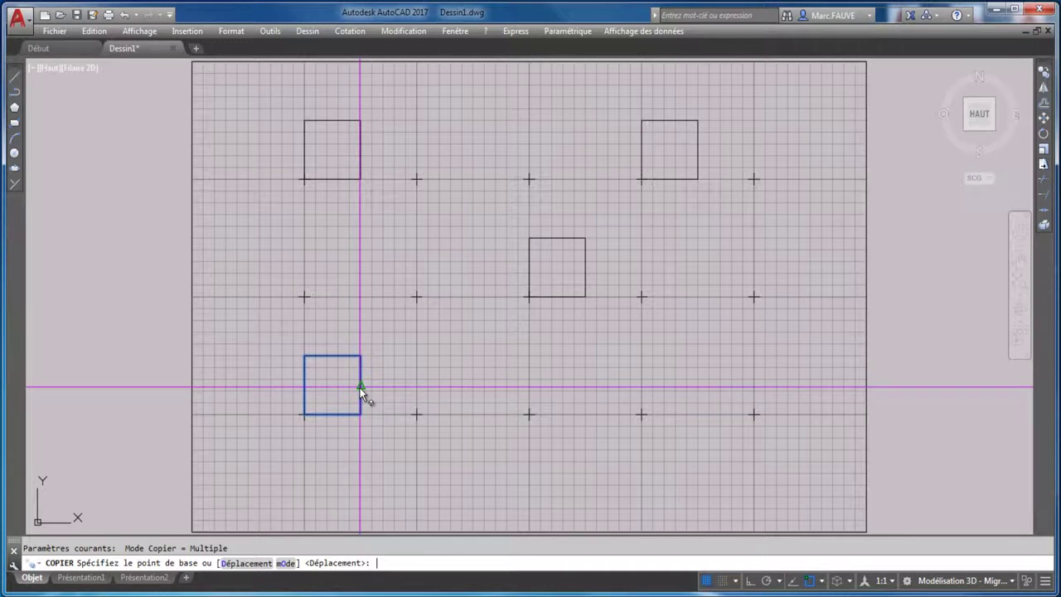
left_click(305, 415)
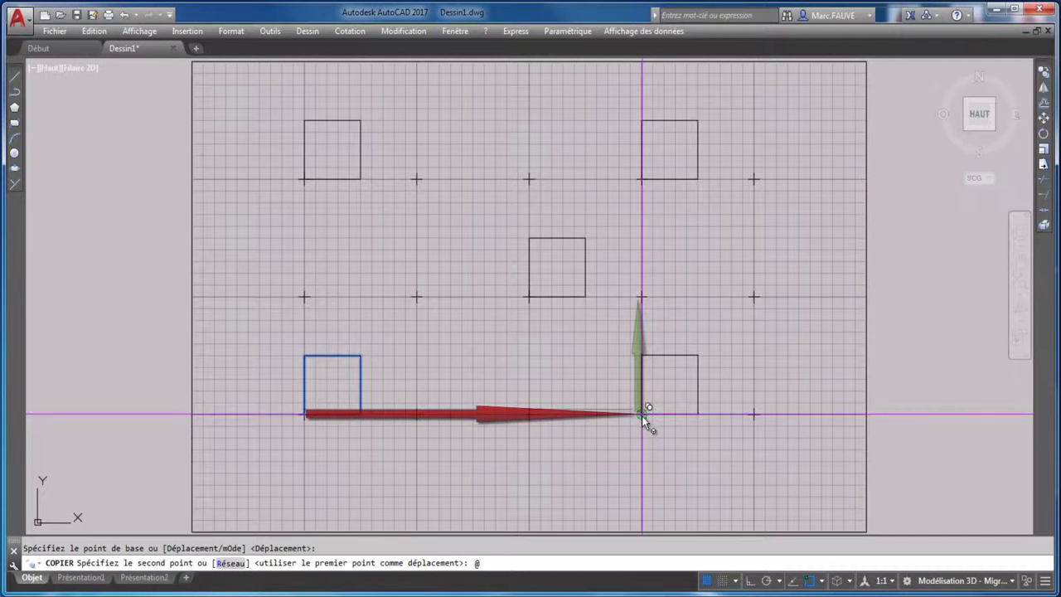
type("15")
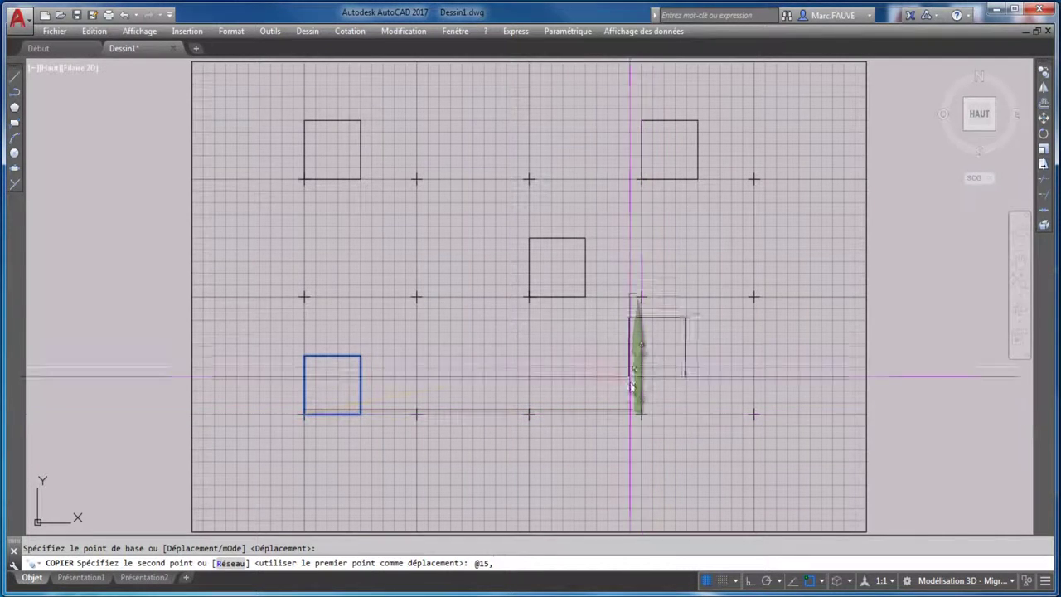
type(",5")
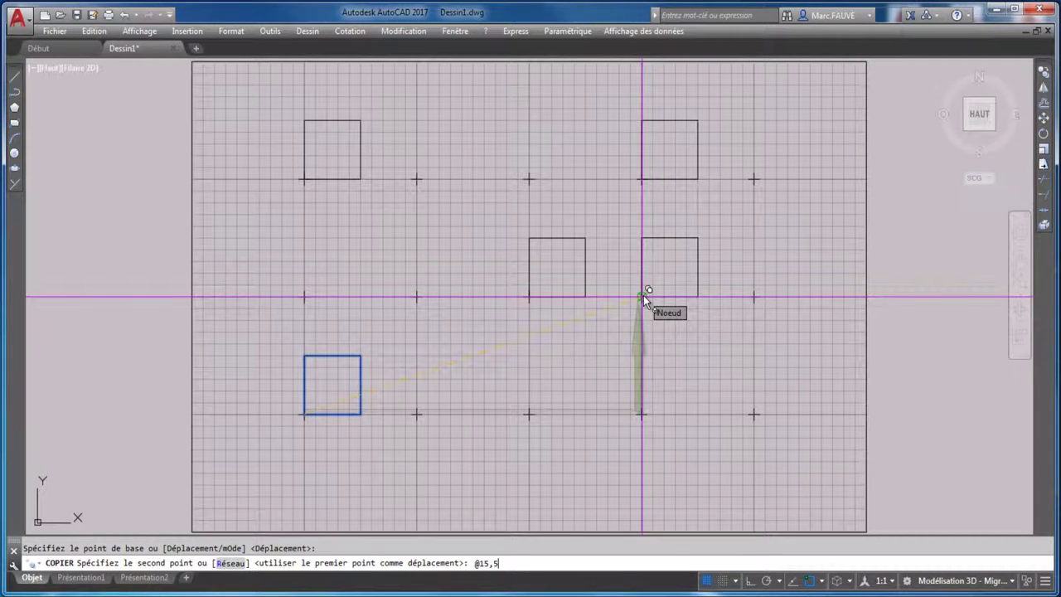
key("Return")
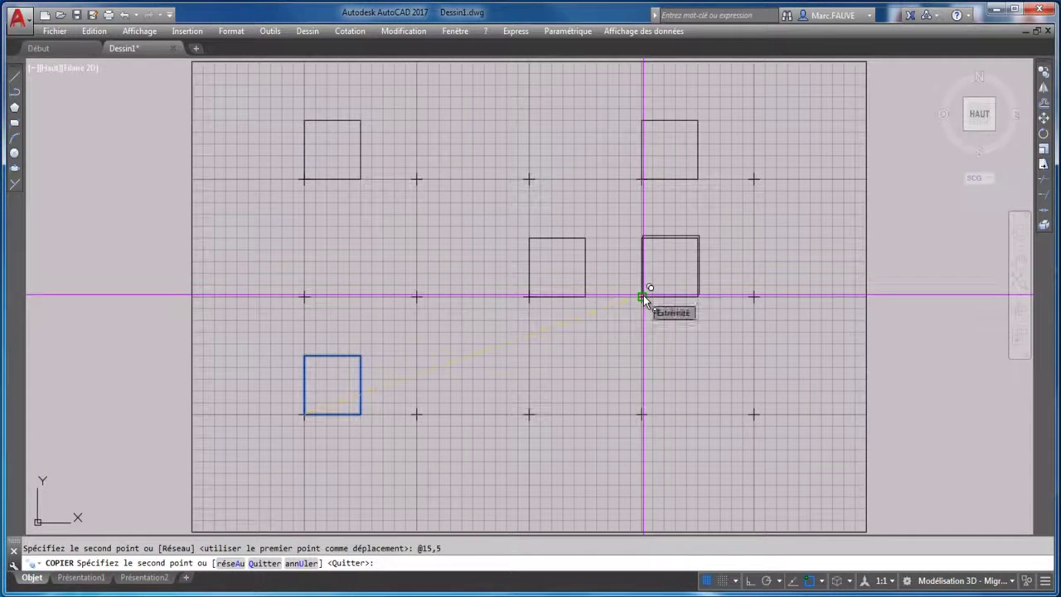
key("Escape")
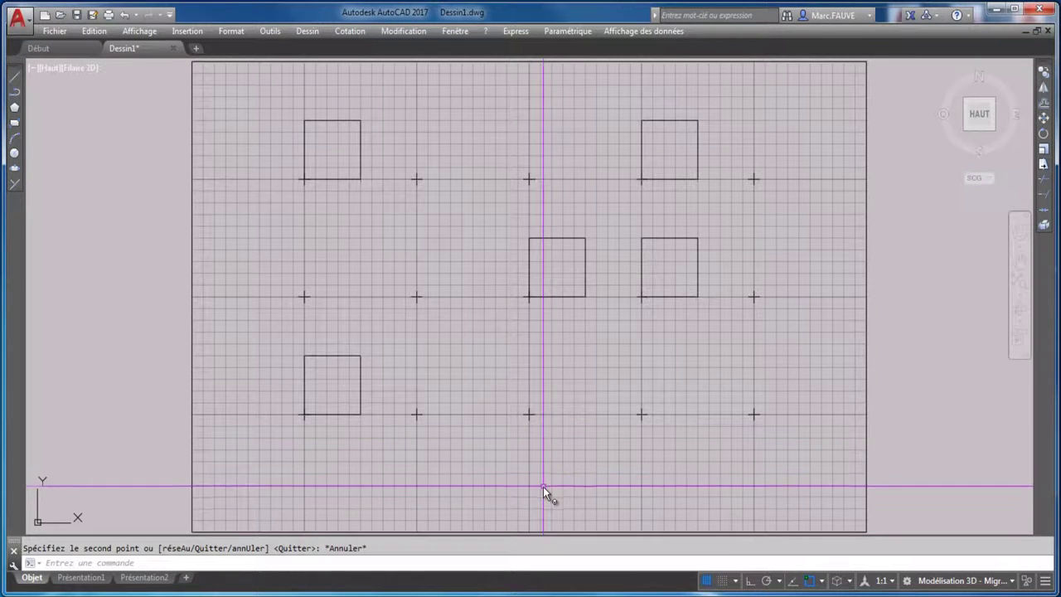
- Turn Ortho on and copy the original square from its lower-left corner horizontally to the right by 5 units
left_click(750, 582)
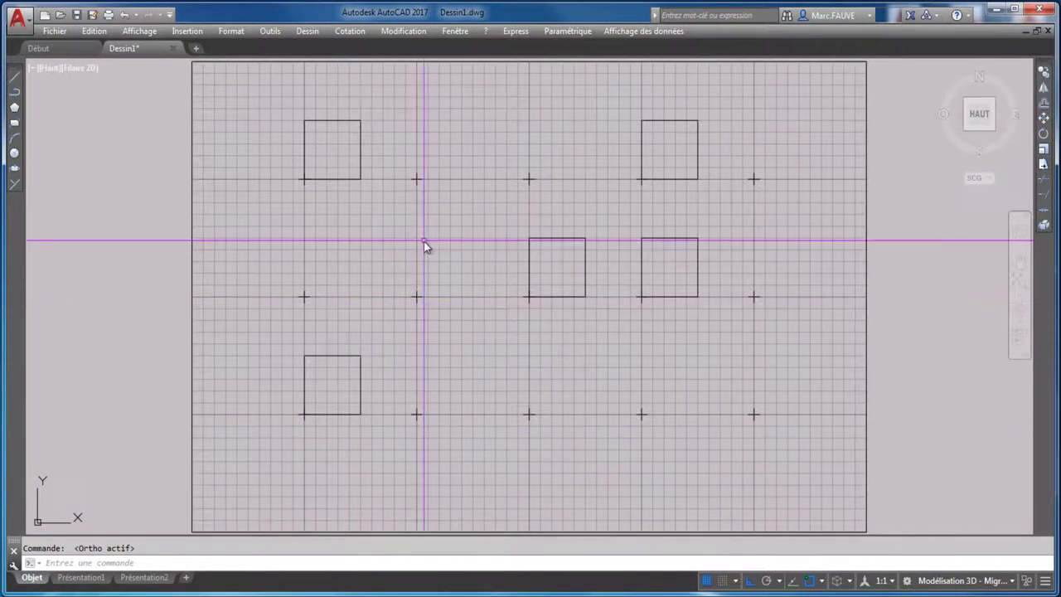
left_click(1044, 86)
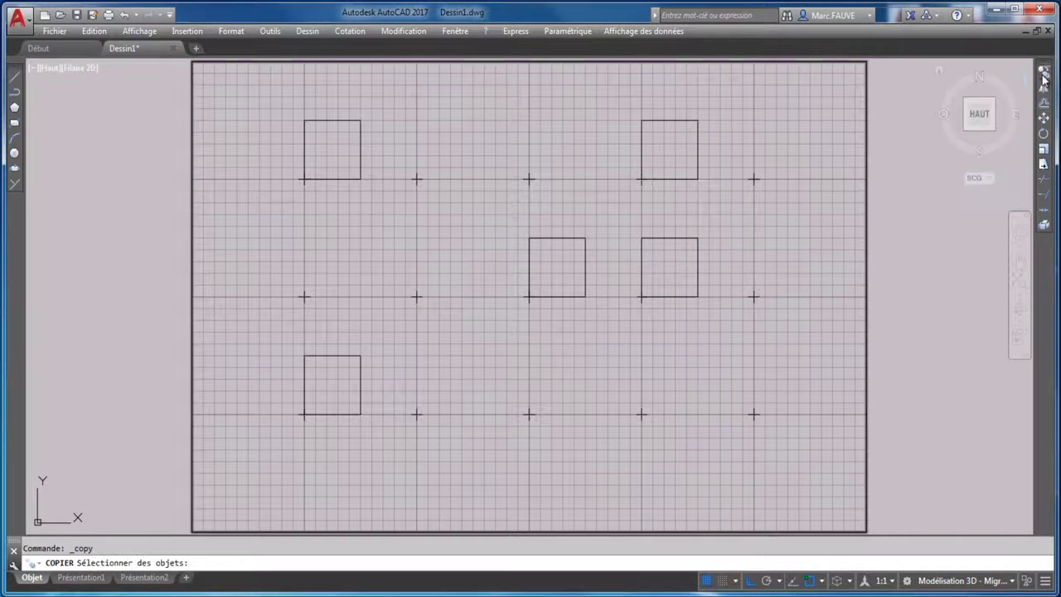
left_click(343, 357)
key("Return")
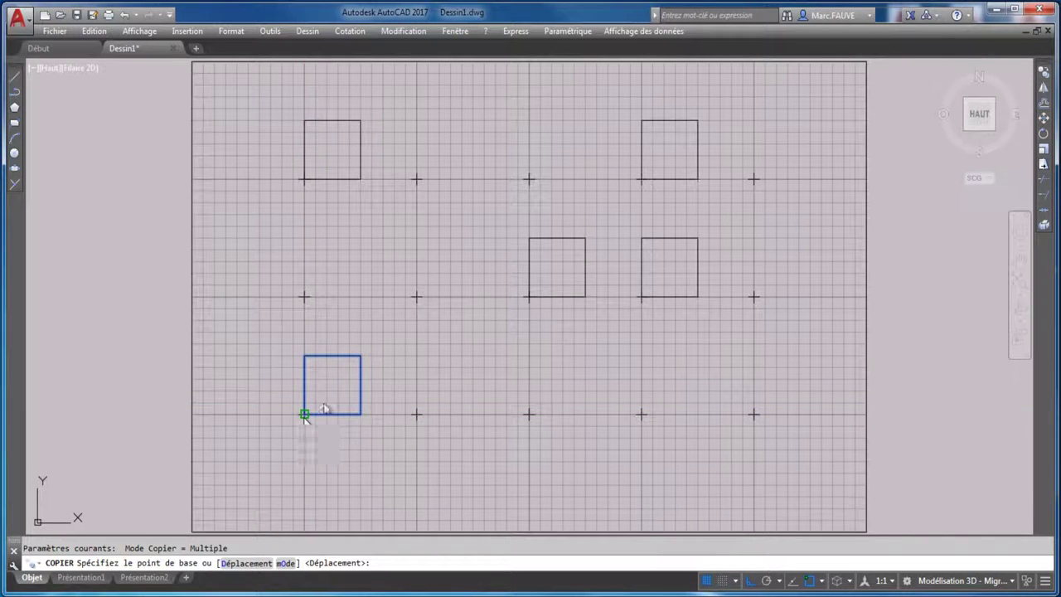
left_click(304, 414)
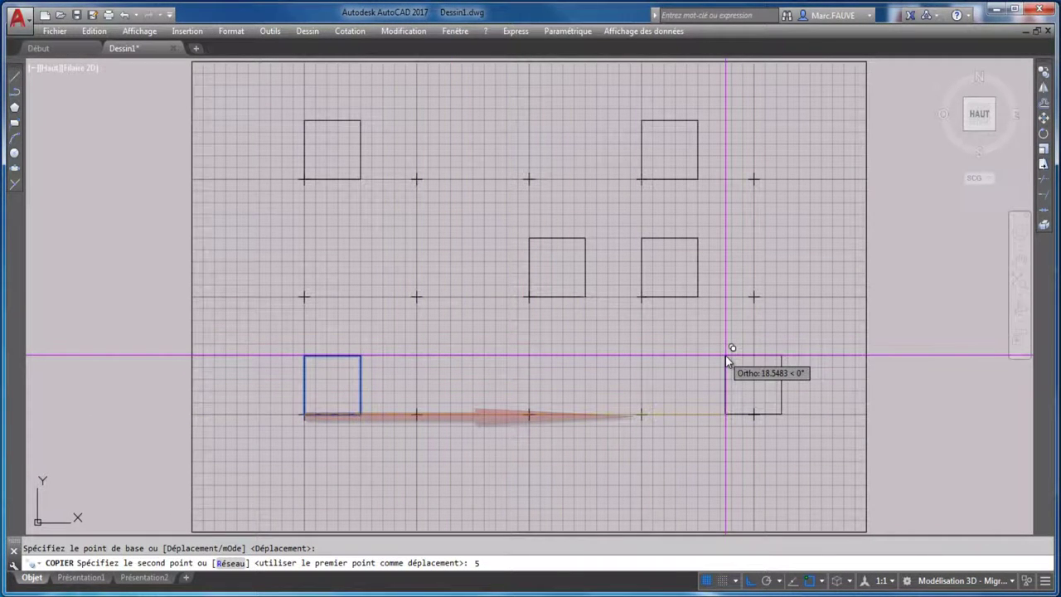
key("Return")
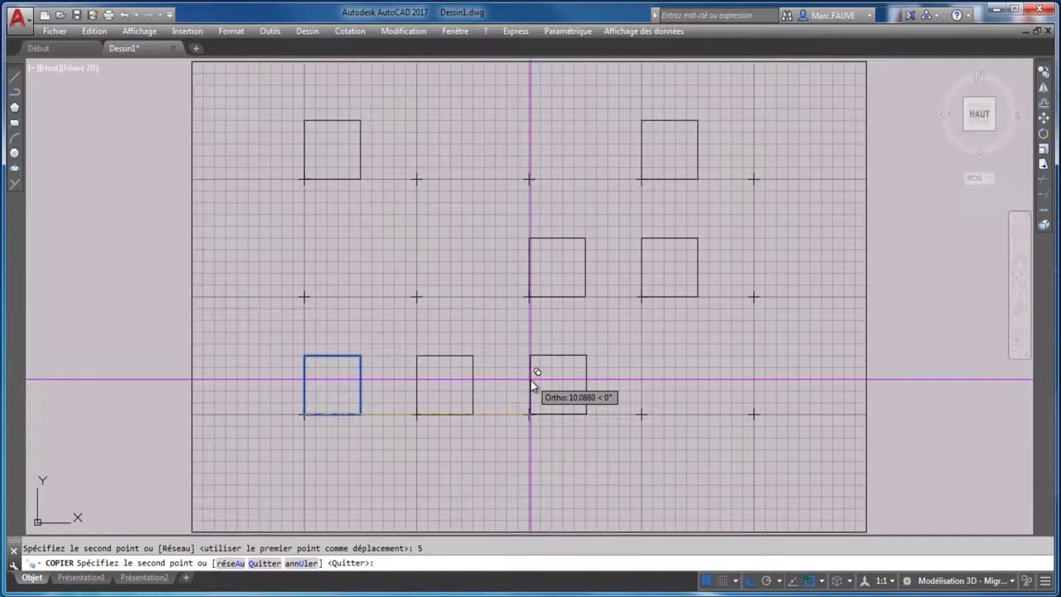
- Place two more copies of the original square in the same row, 10 and 15 units to the right of it
type("0")
key("Return")
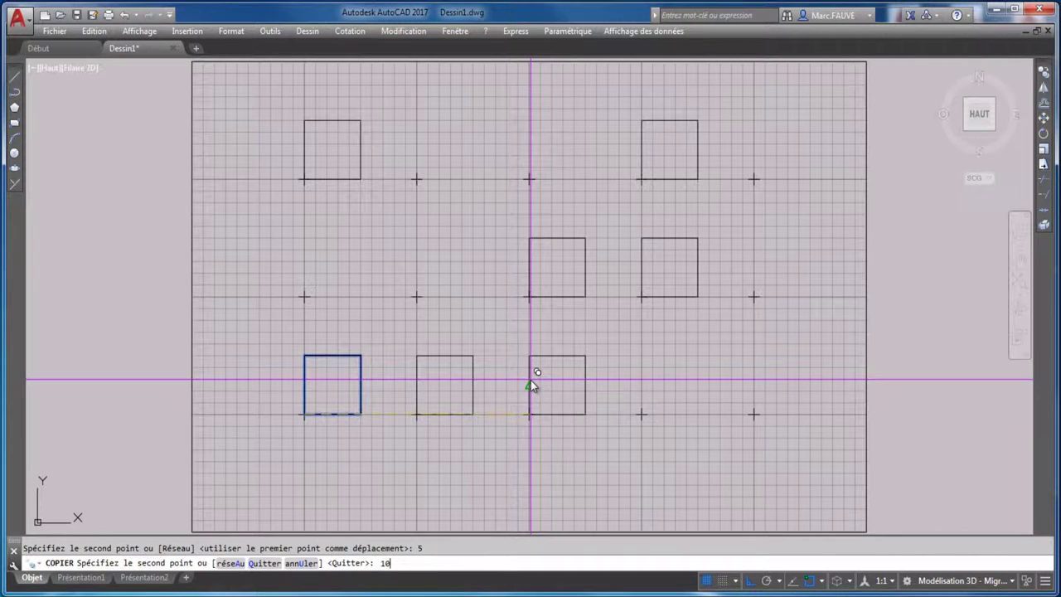
type("15")
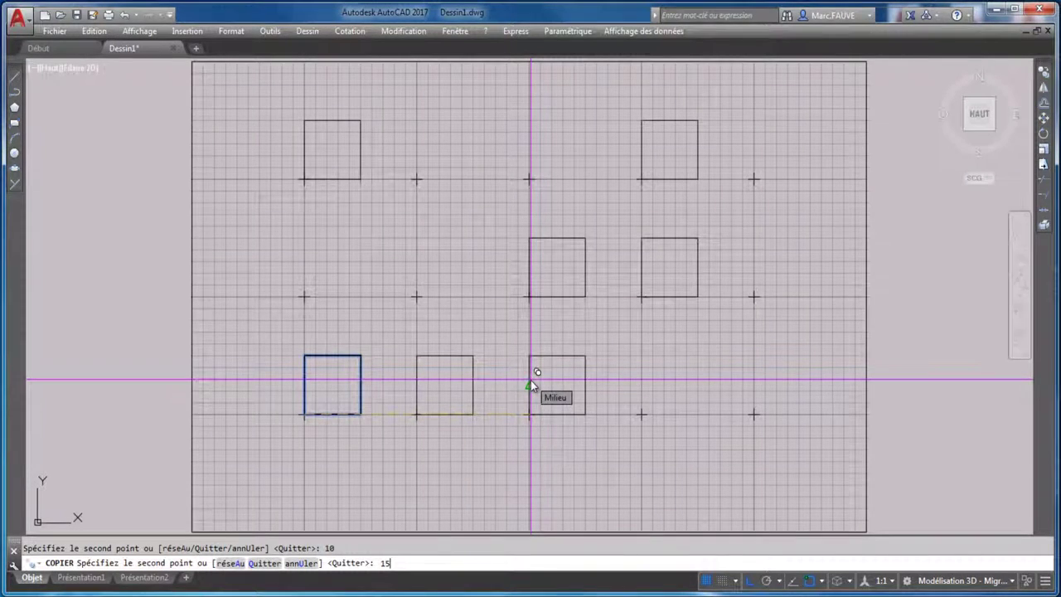
key("Return")
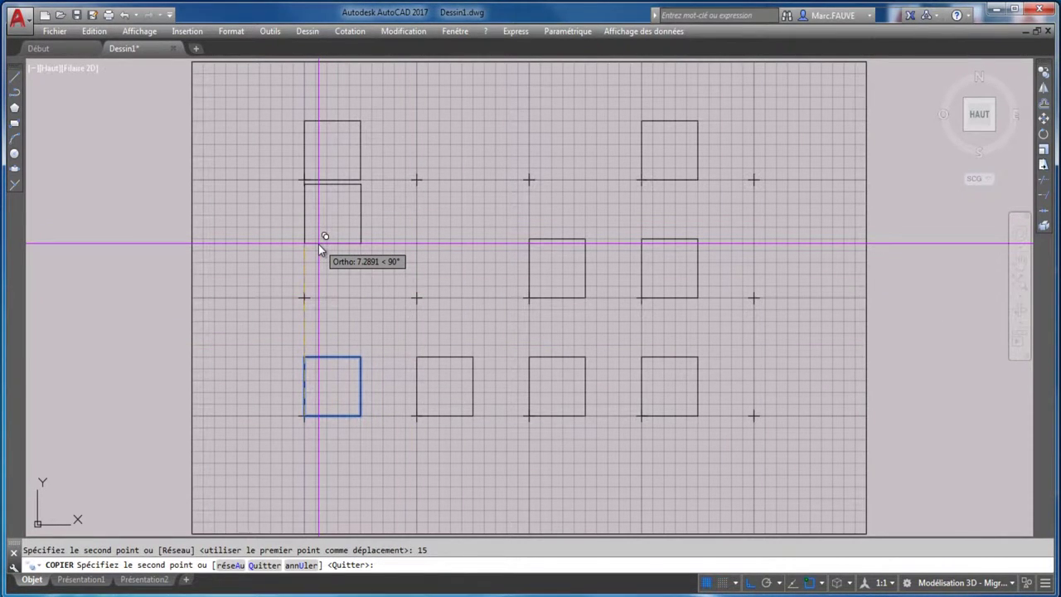
- Copy the original square 5 units straight up with Ortho, and end the Copy command
key("Return")
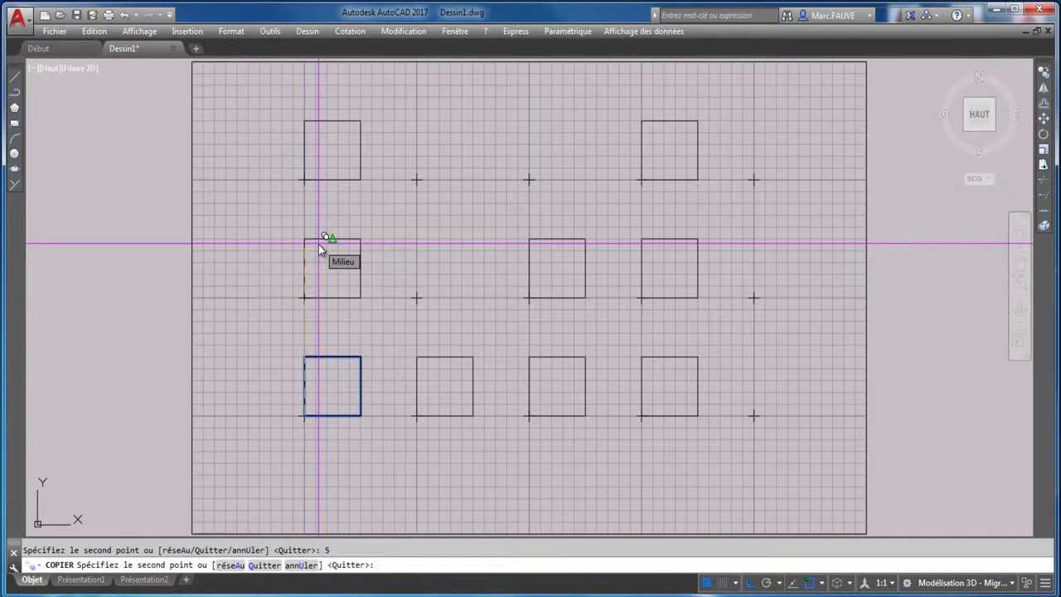
key("Return")
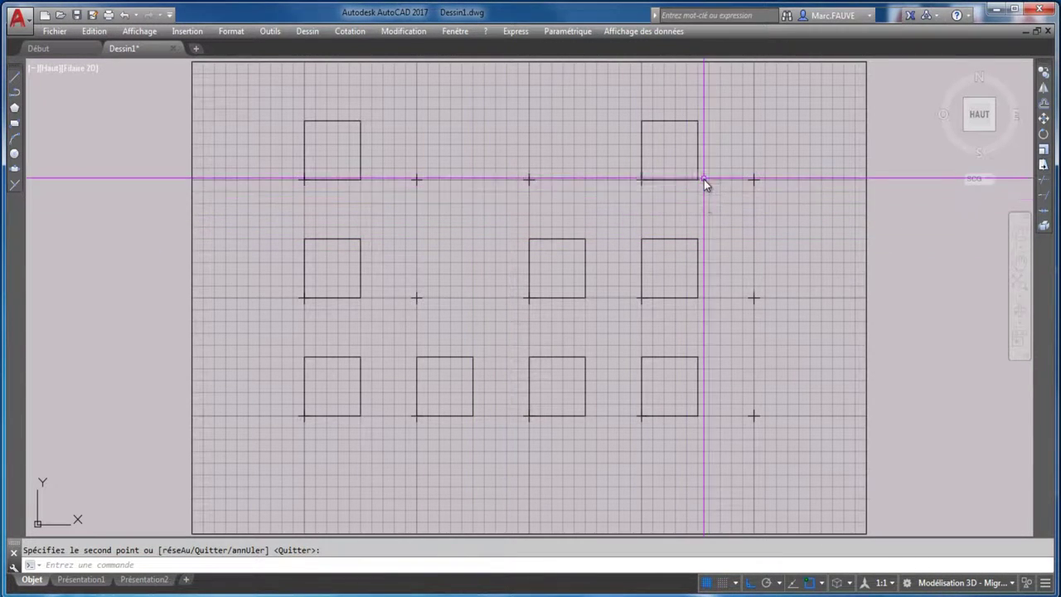
key("Escape")
- Copy the square at X 20, Y 15 from its lower-left corner 5 units to the left twice, end the command and clear the selection
left_click(680, 181)
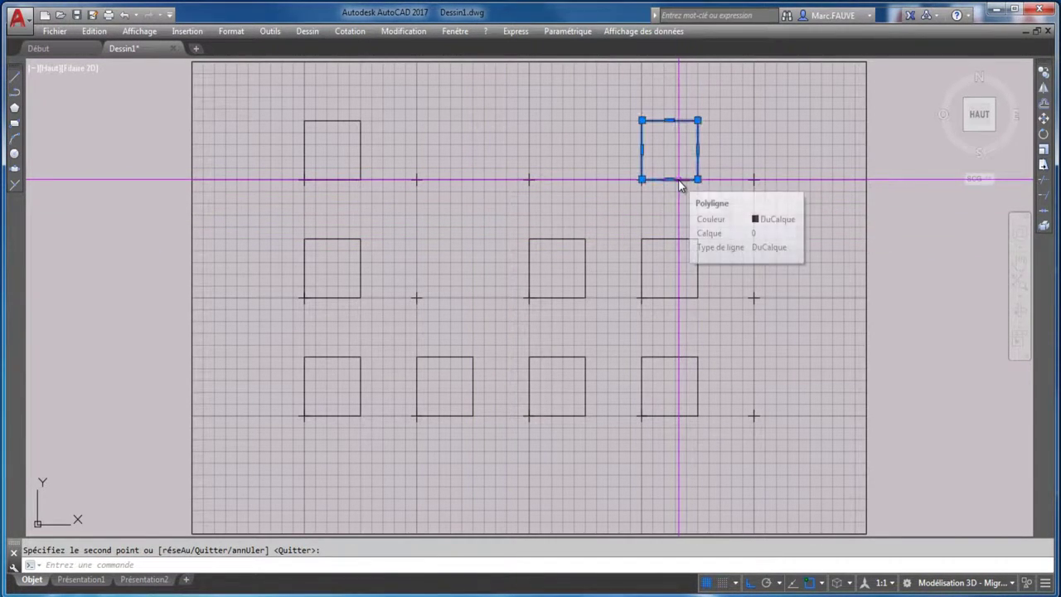
left_click(1044, 73)
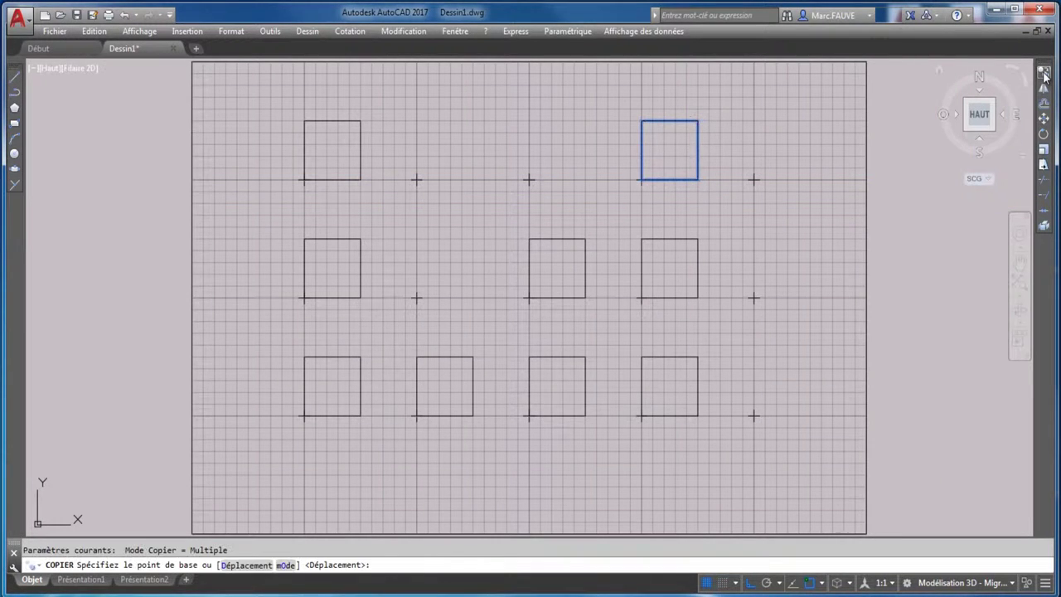
left_click(641, 179)
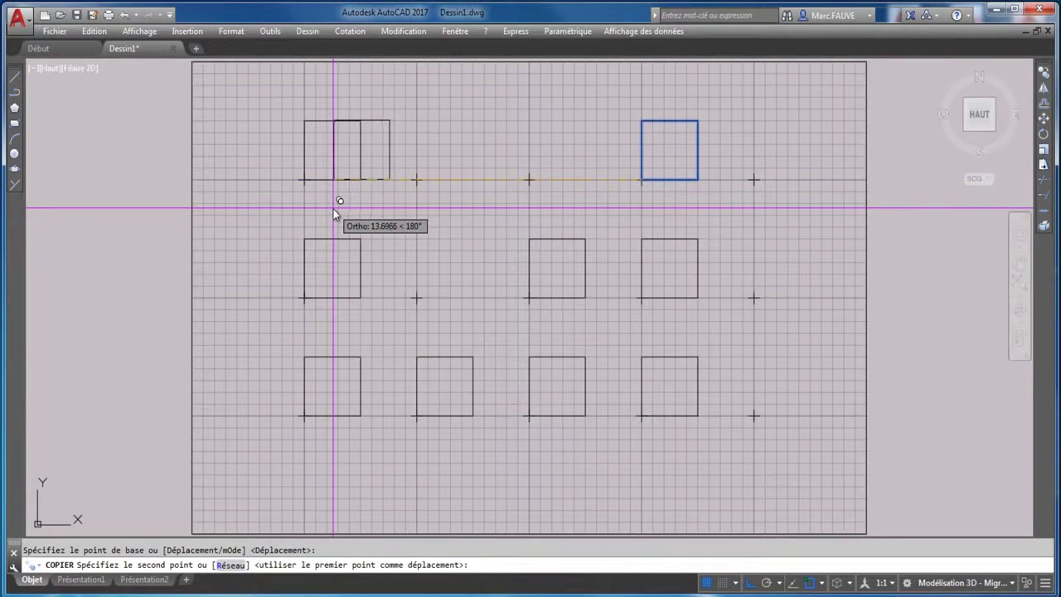
type("5")
key("Return")
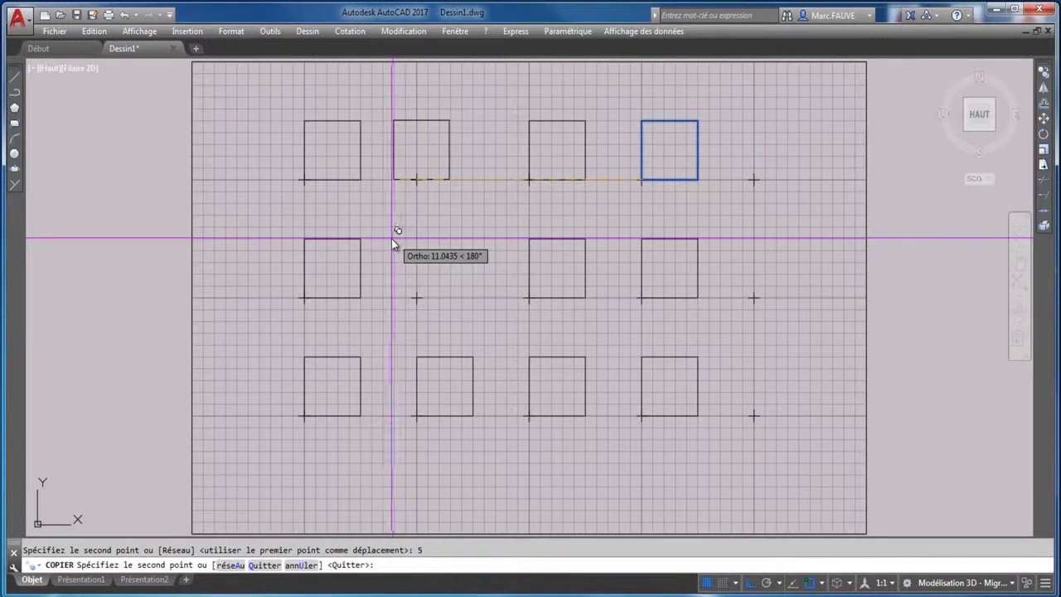
type("5")
key("Return")
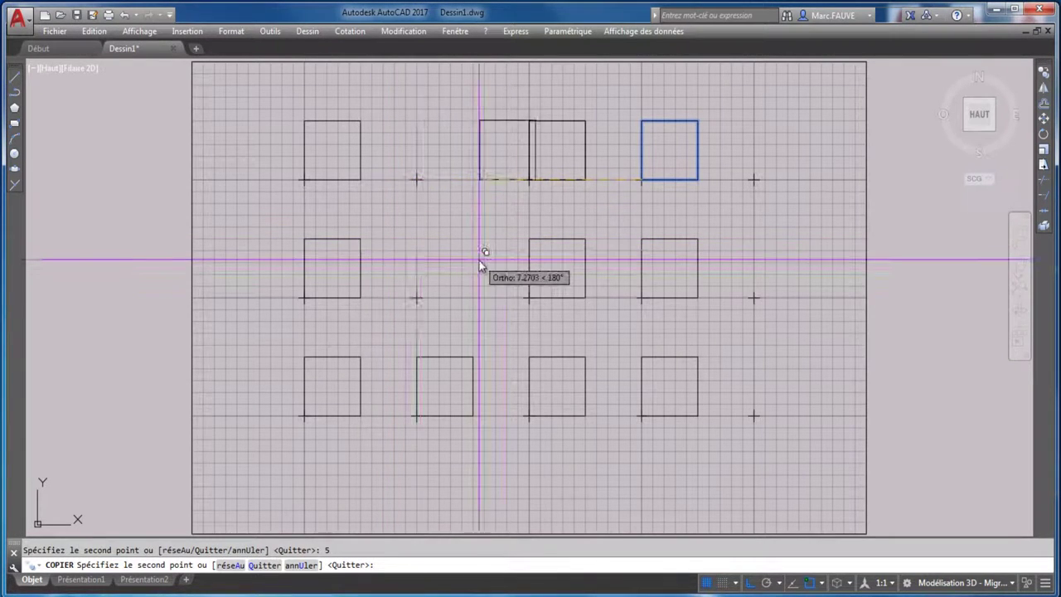
key("Return")
left_click(683, 180)
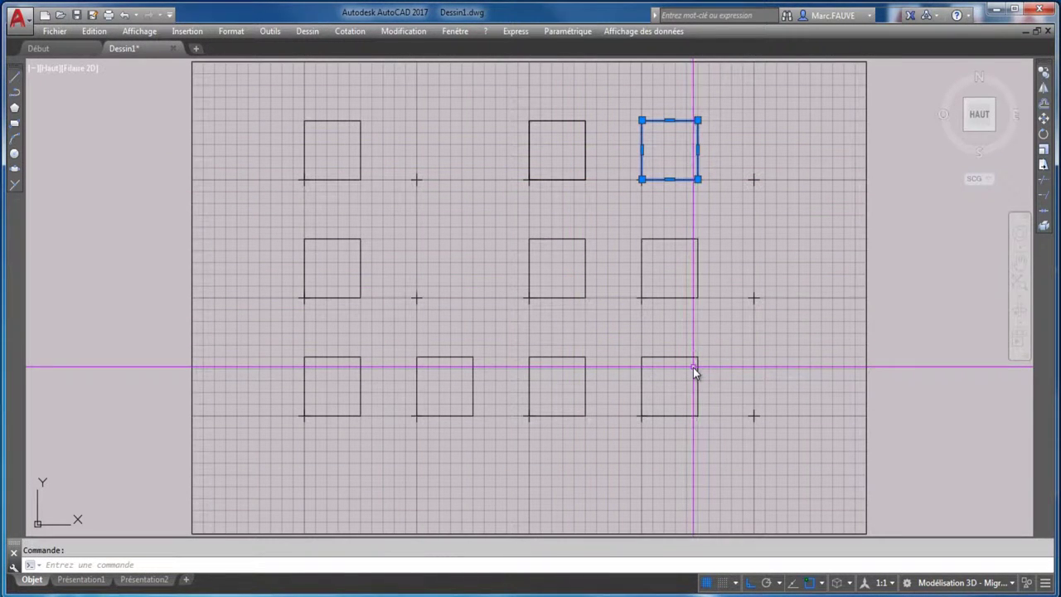
key("Escape")
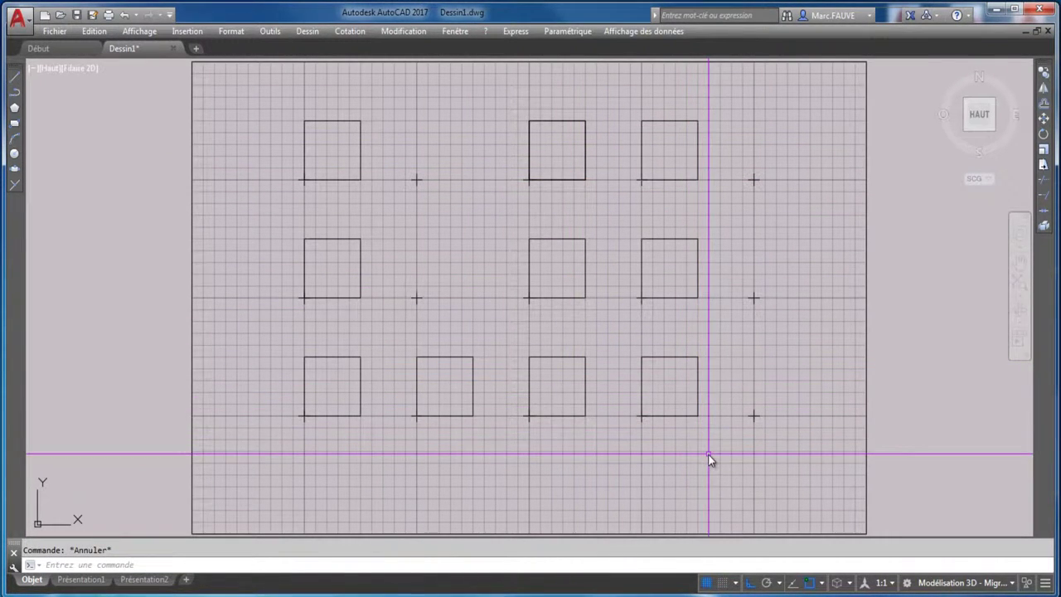
- Select all the copied squares column by column with crossing windows and delete them, keeping only the original at X 5, Y 5
left_click(709, 476)
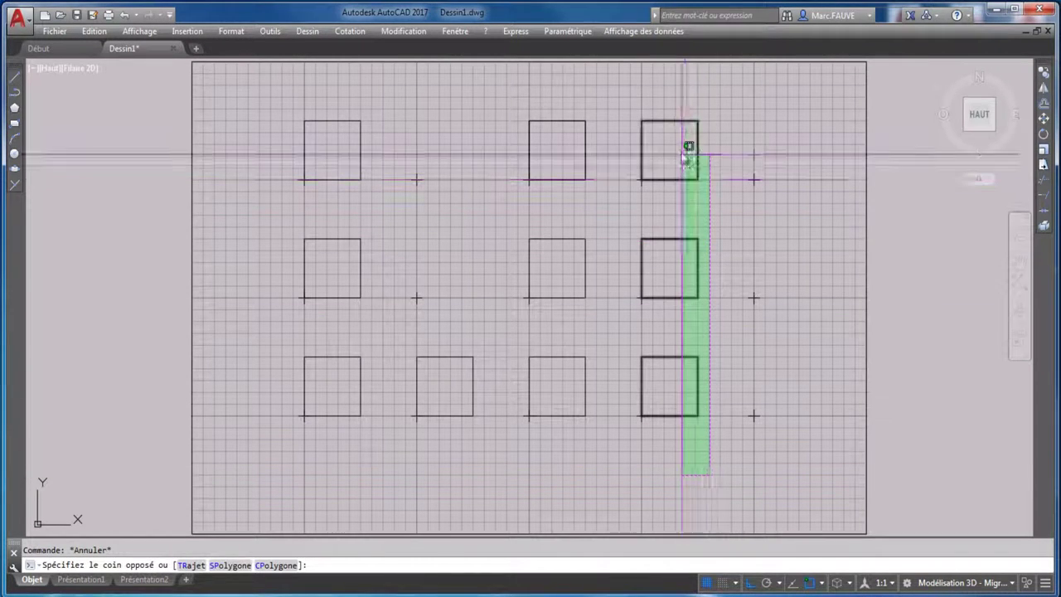
left_click(673, 95)
left_click(600, 472)
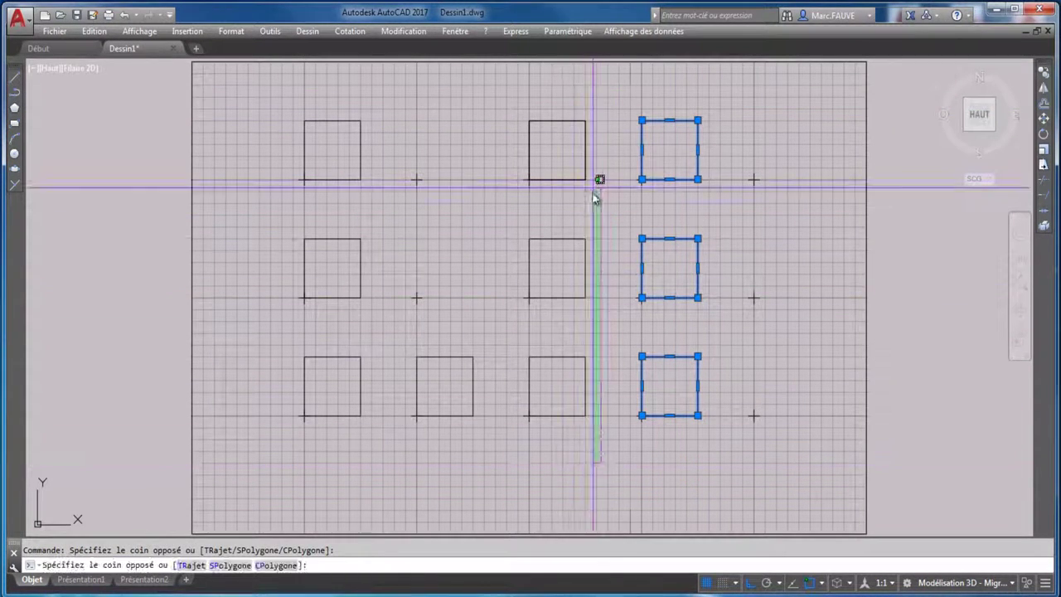
left_click(571, 90)
left_click(495, 466)
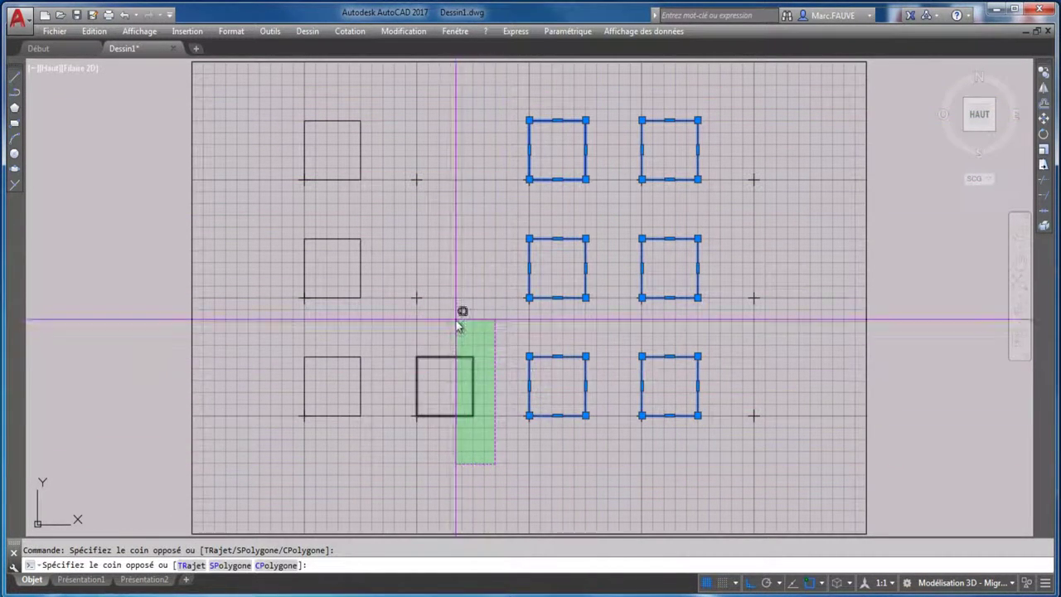
left_click(439, 313)
left_click(368, 316)
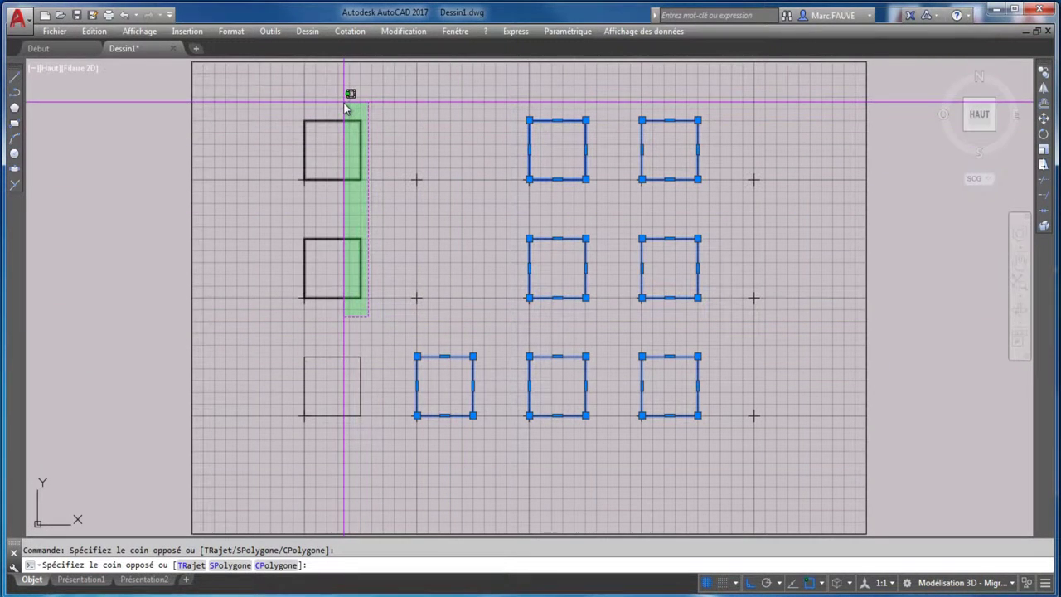
left_click(372, 310)
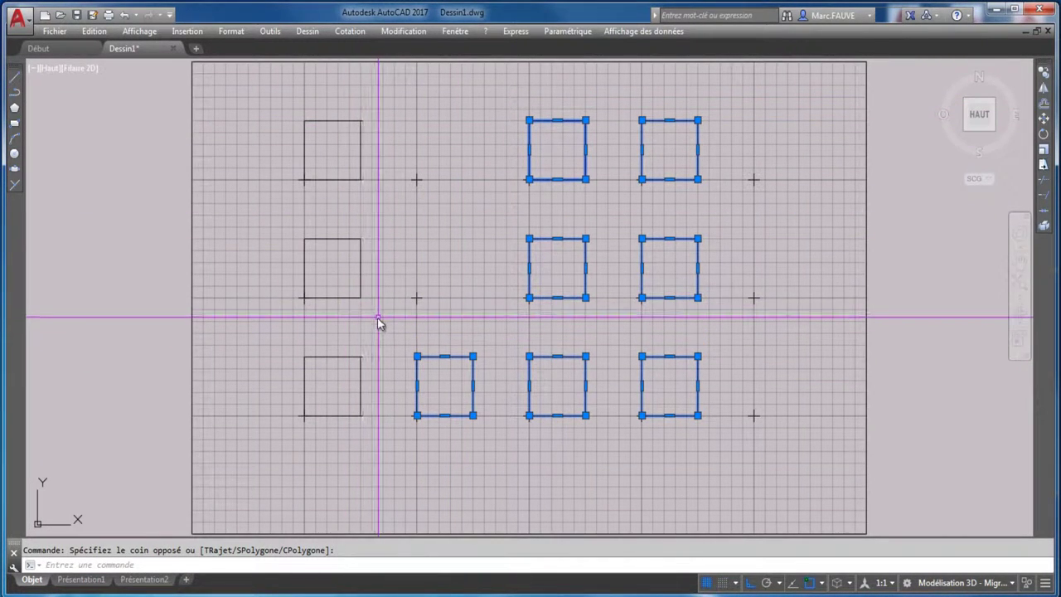
left_click(378, 315)
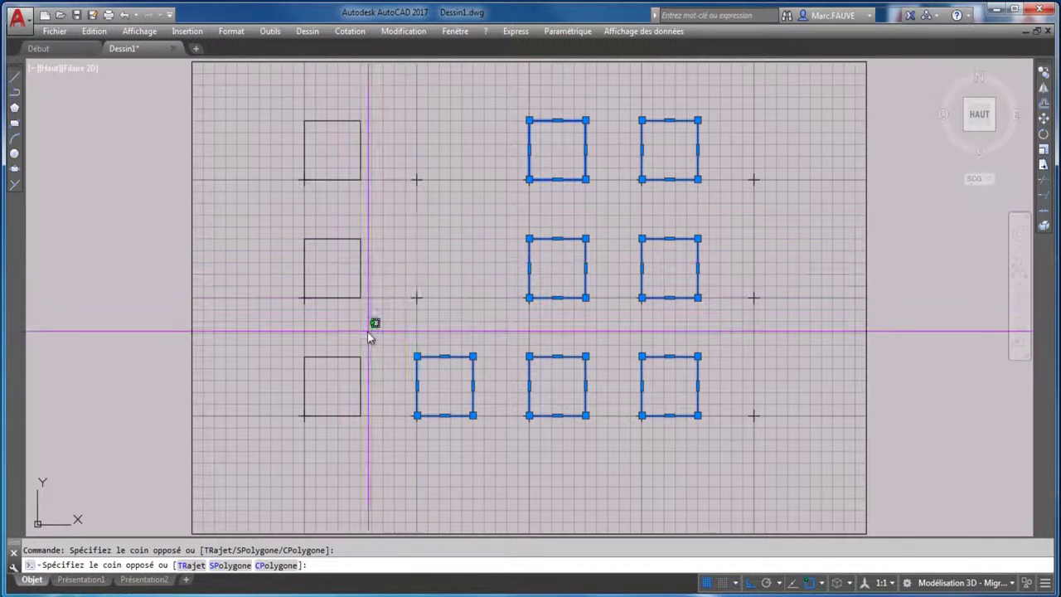
left_click(340, 89)
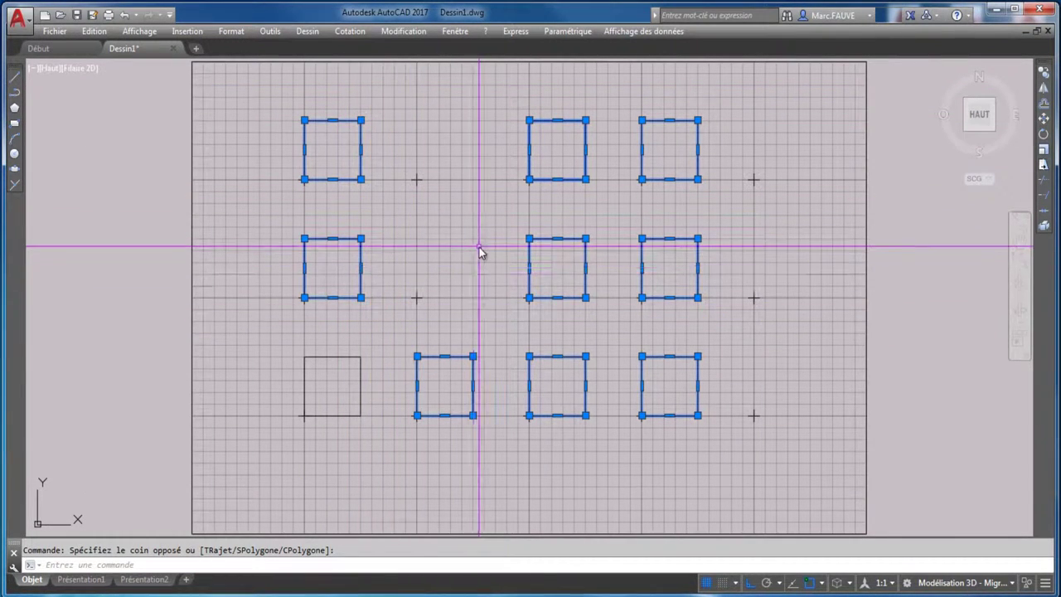
key("Delete")
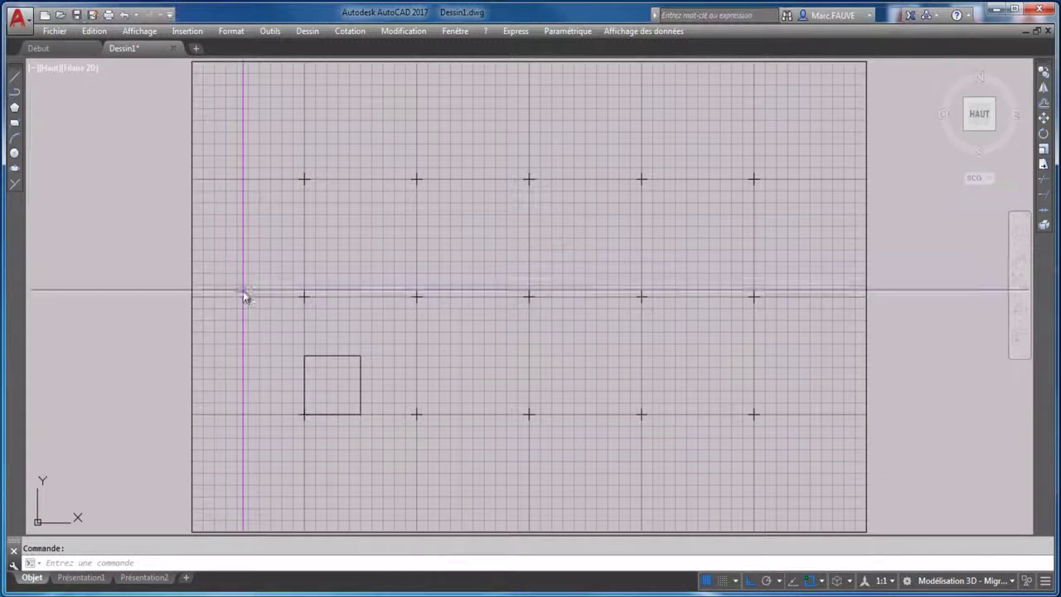
- Draw a circle of radius 15 centred on the original square's lower-left corner
left_click(14, 153)
left_click(304, 414)
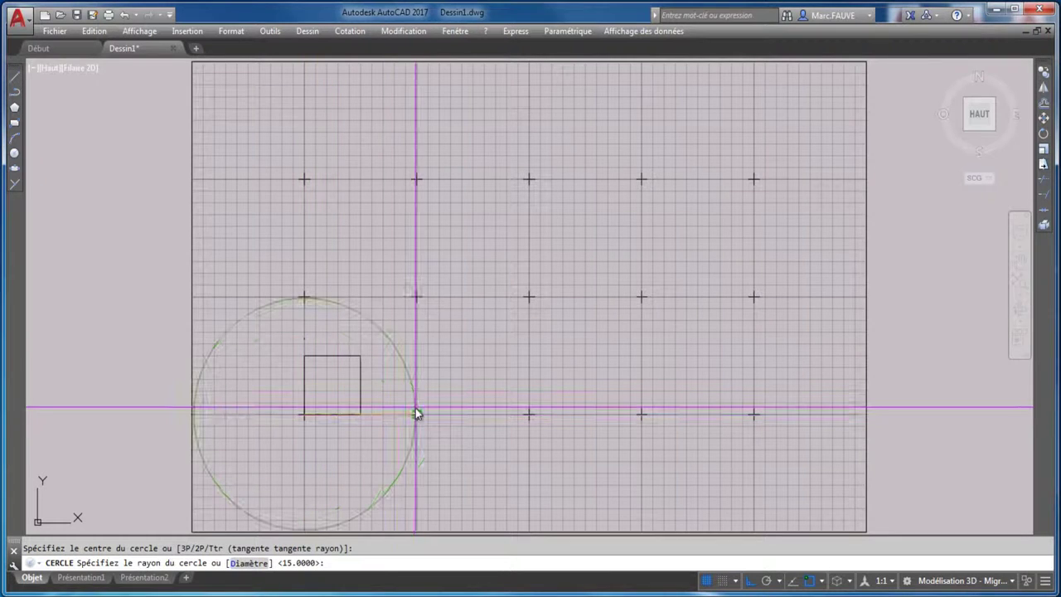
type("15")
key("Return")
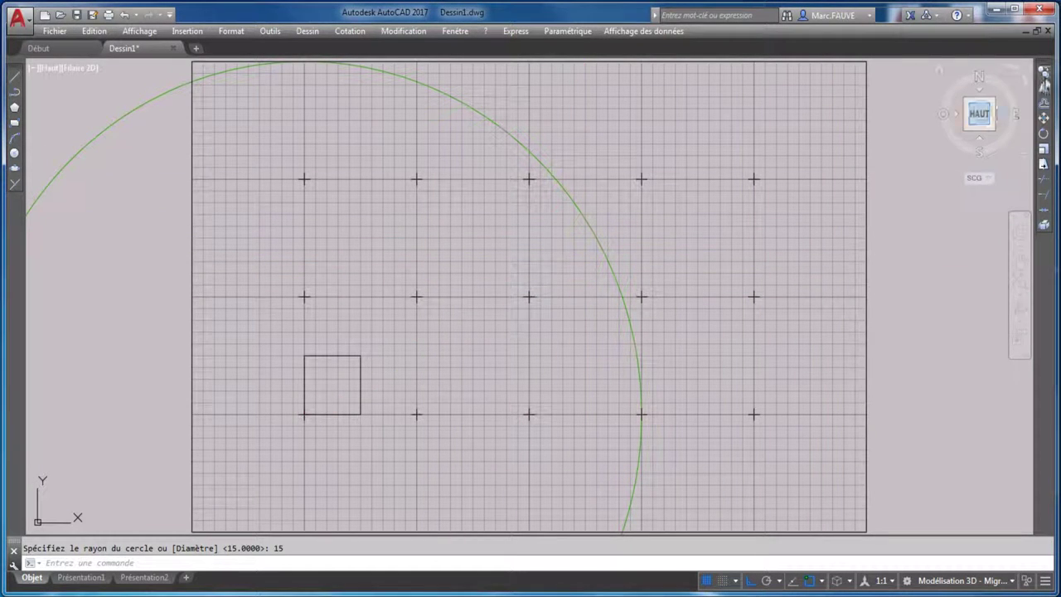
left_click(1045, 72)
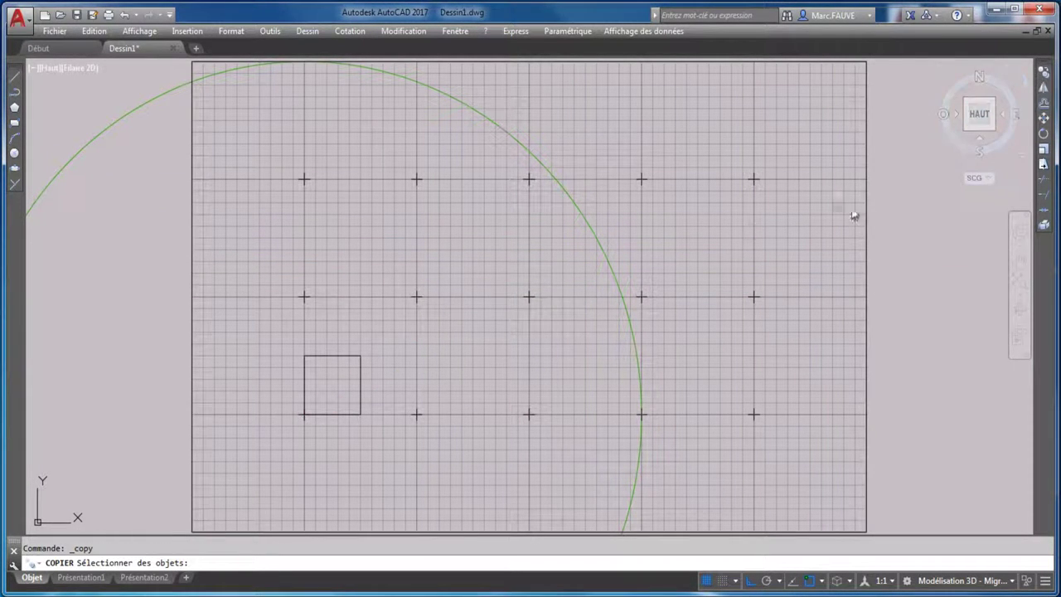
left_click(360, 395)
key("Return")
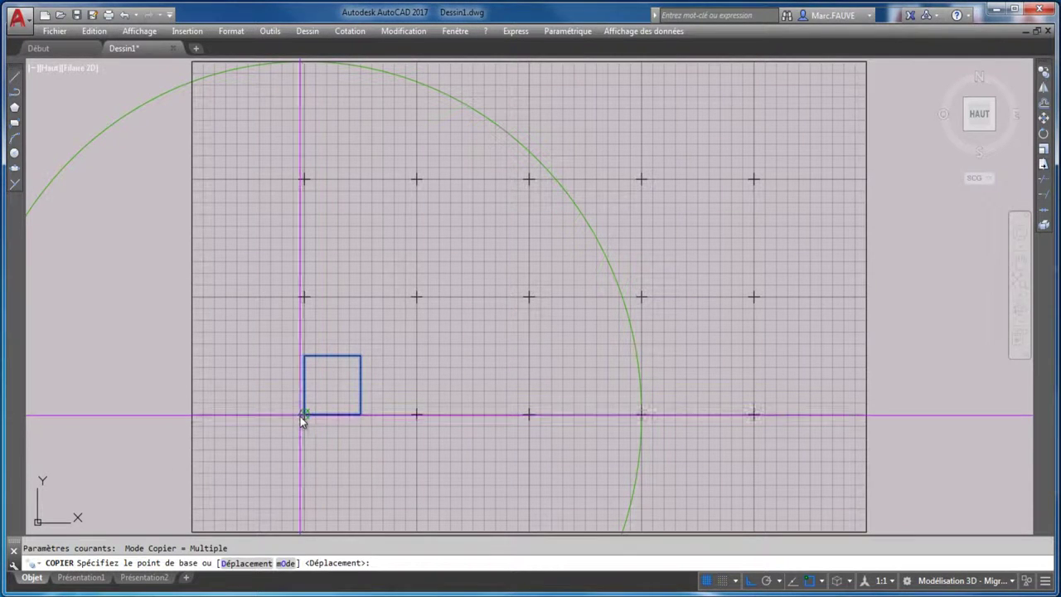
left_click(304, 414)
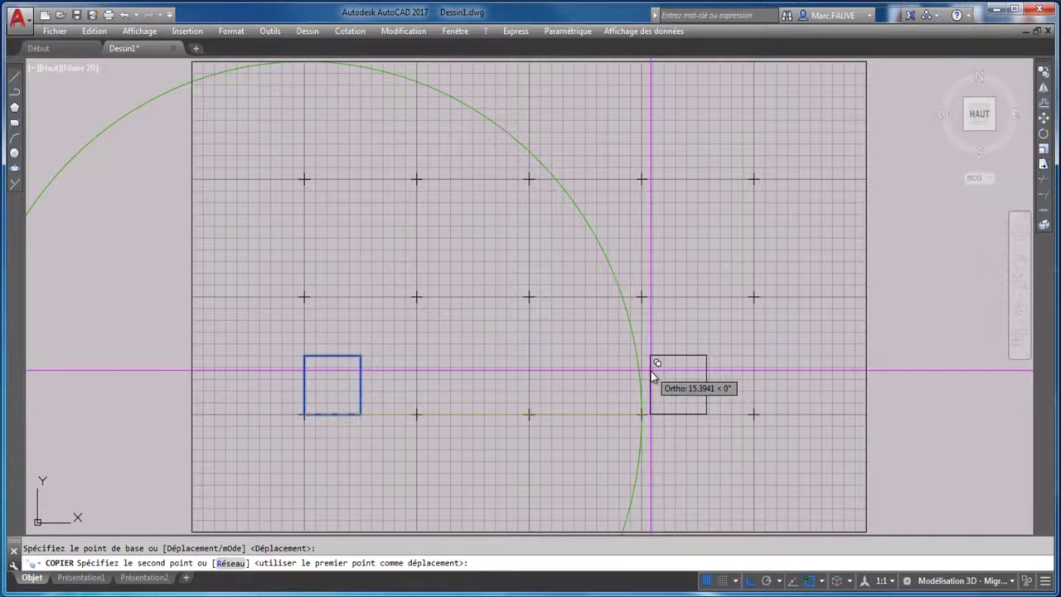
left_click(750, 582)
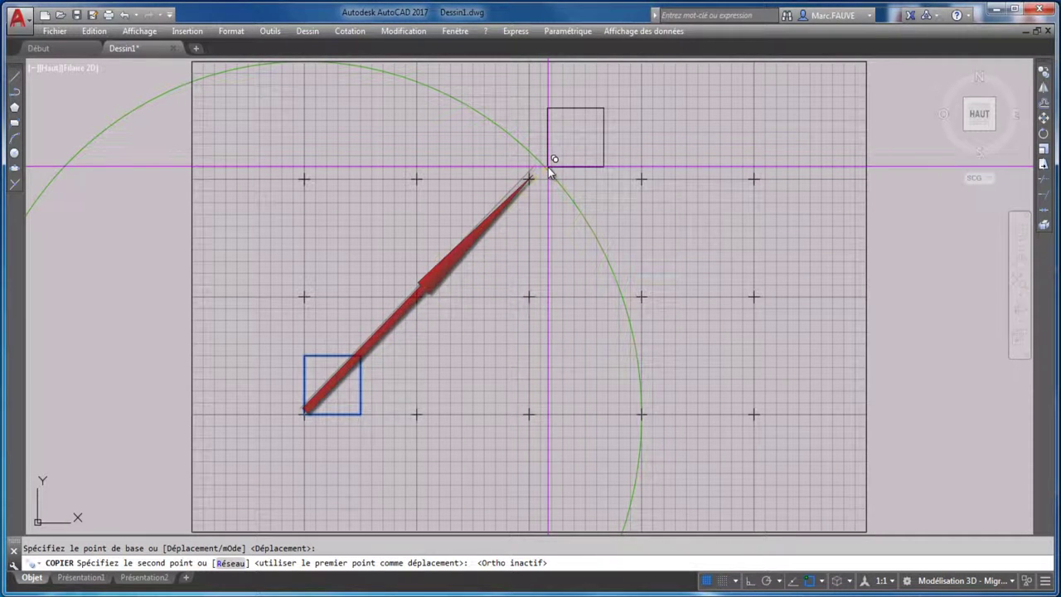
type("@15<45")
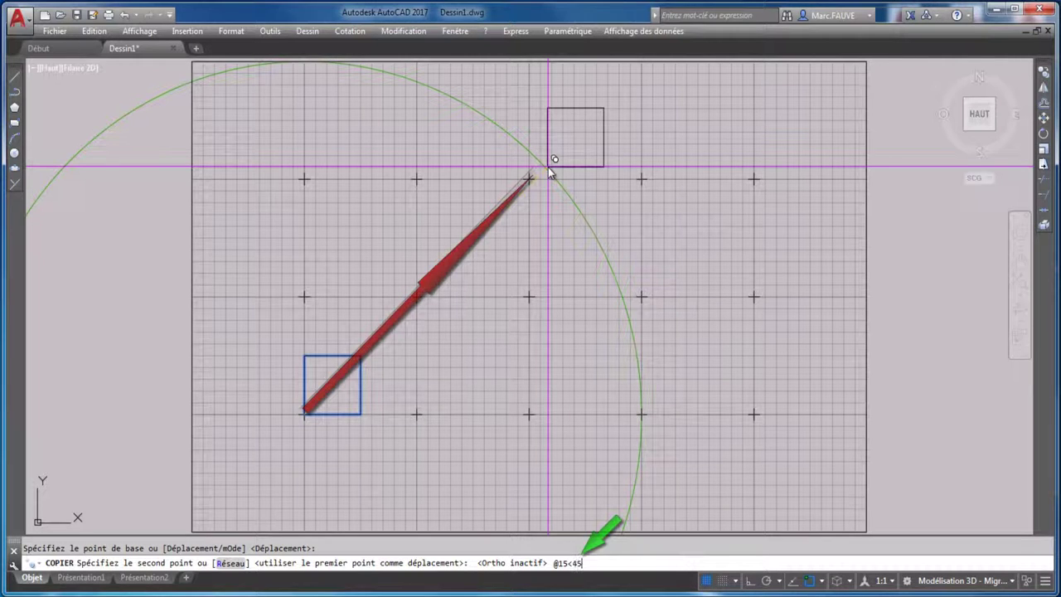
key("Return")
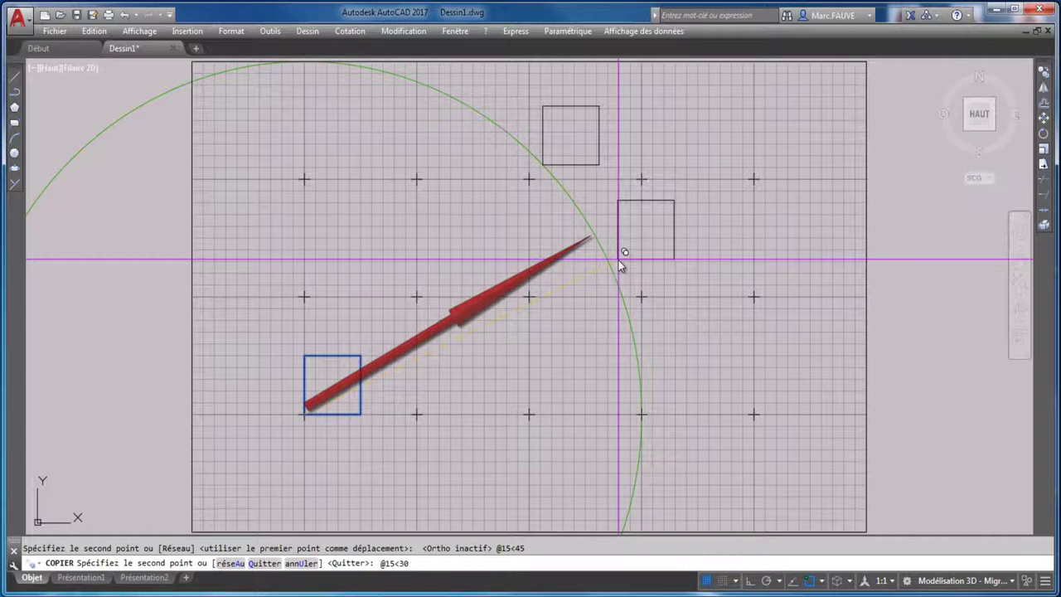
key("Return")
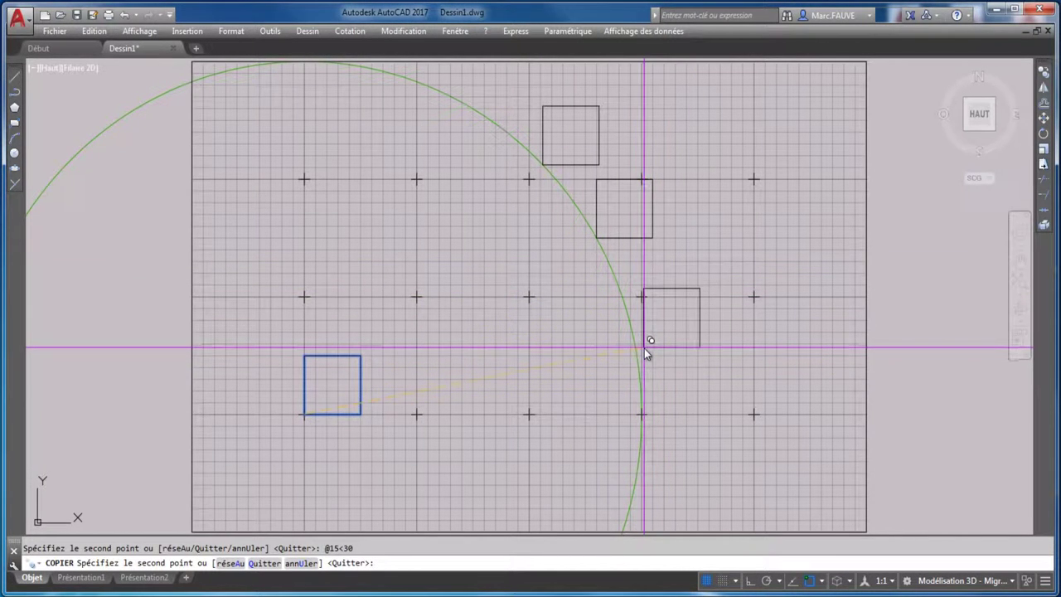
type("@15<15")
key("Return")
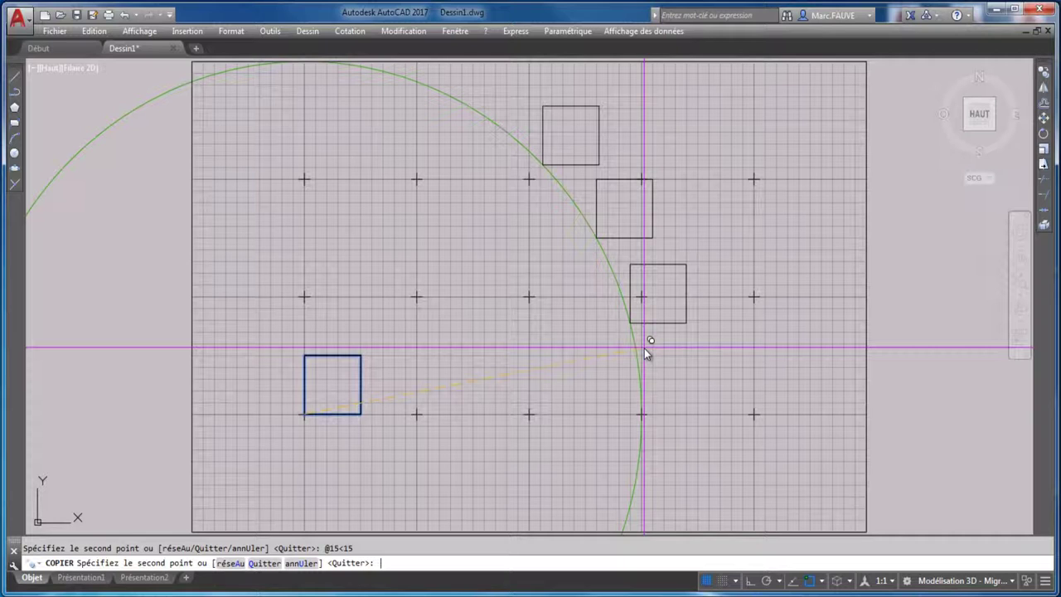
- End the copy command and turn on polar tracking with the 15, 30, 45, 60 degree increments
key("Return")
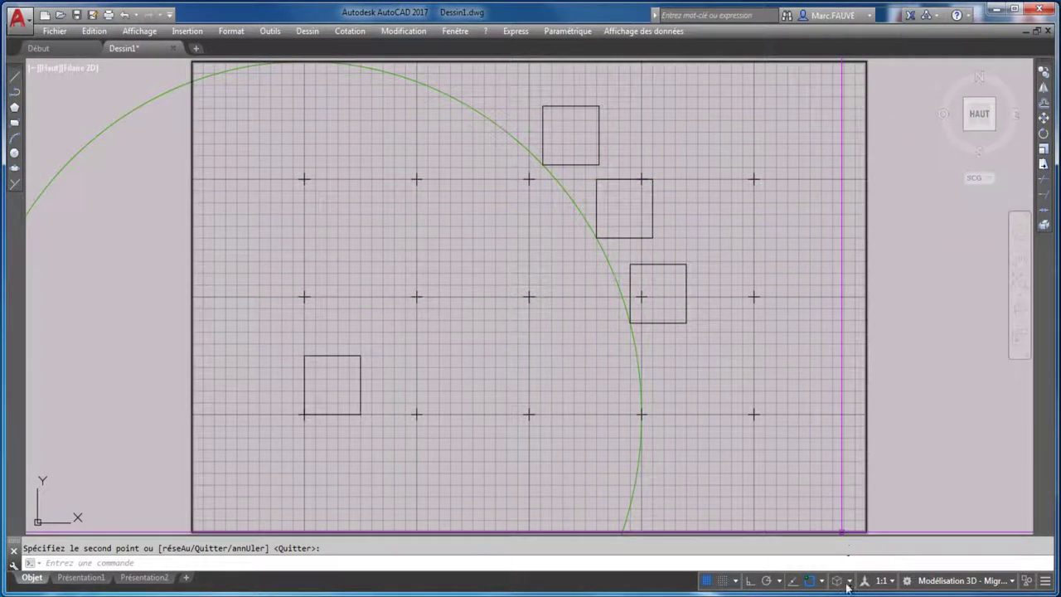
left_click(779, 581)
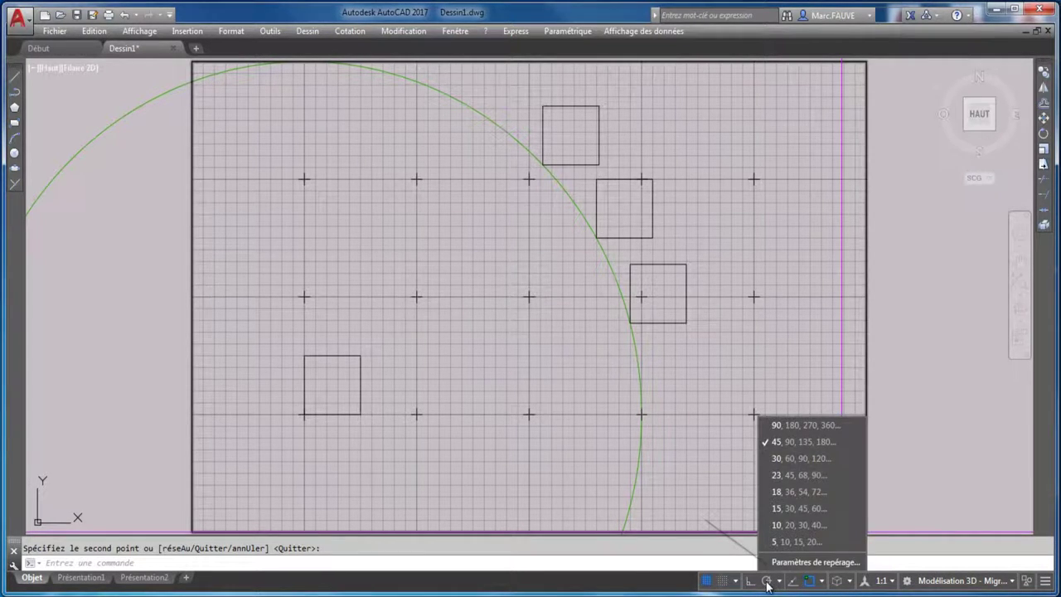
left_click(794, 511)
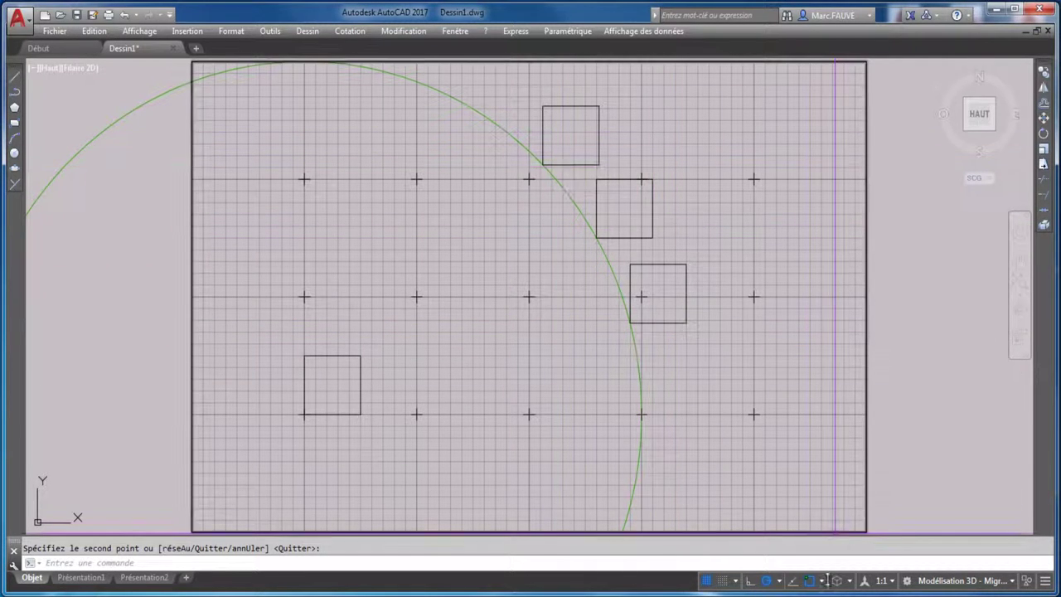
left_click(780, 581)
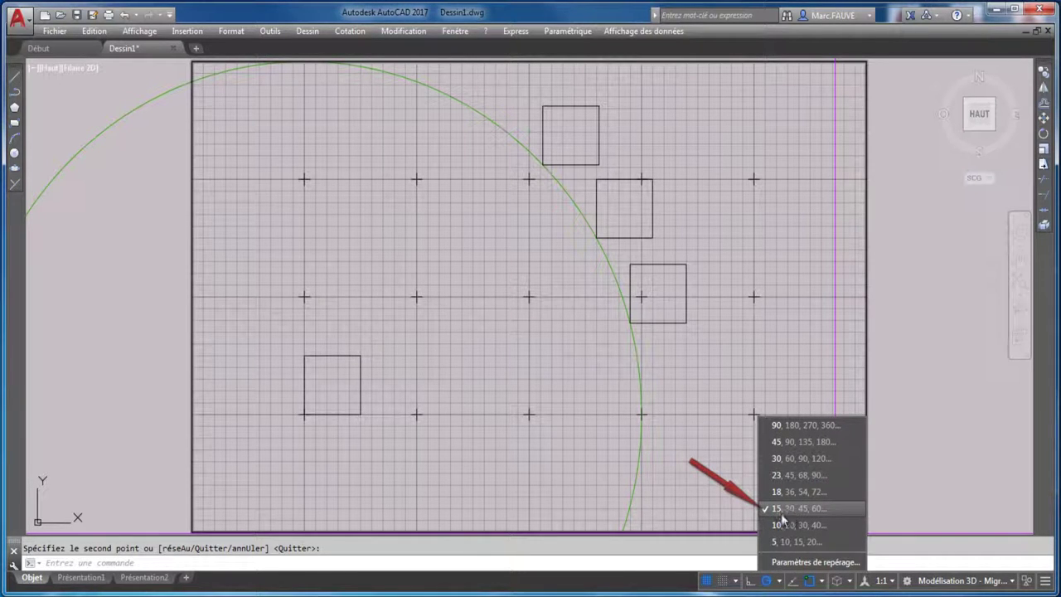
left_click(794, 315)
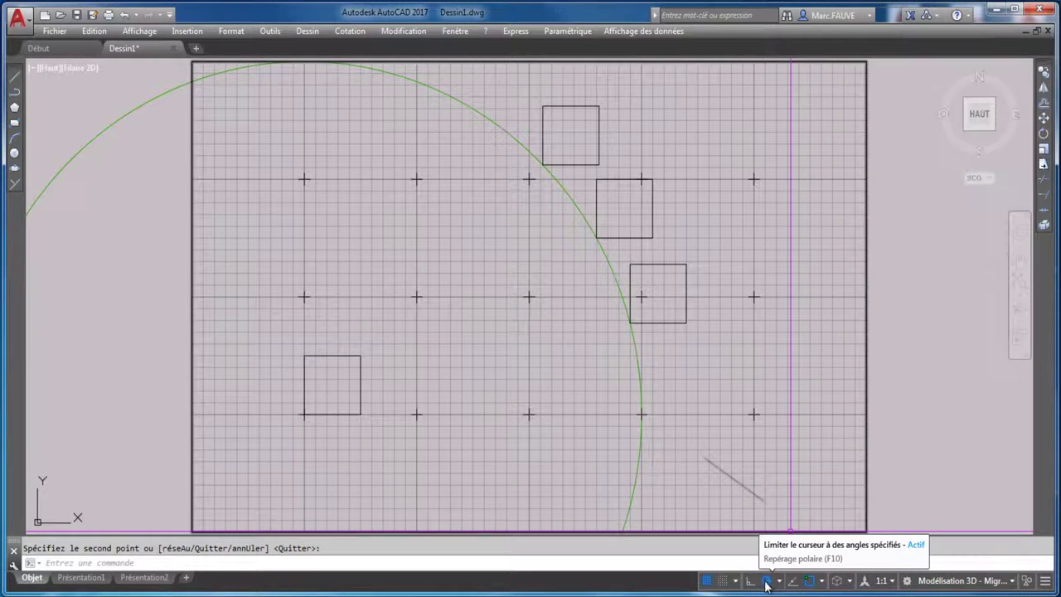
- Start a copy of the original square with polar tracking on, using its lower-left corner as the base point
left_click(1045, 73)
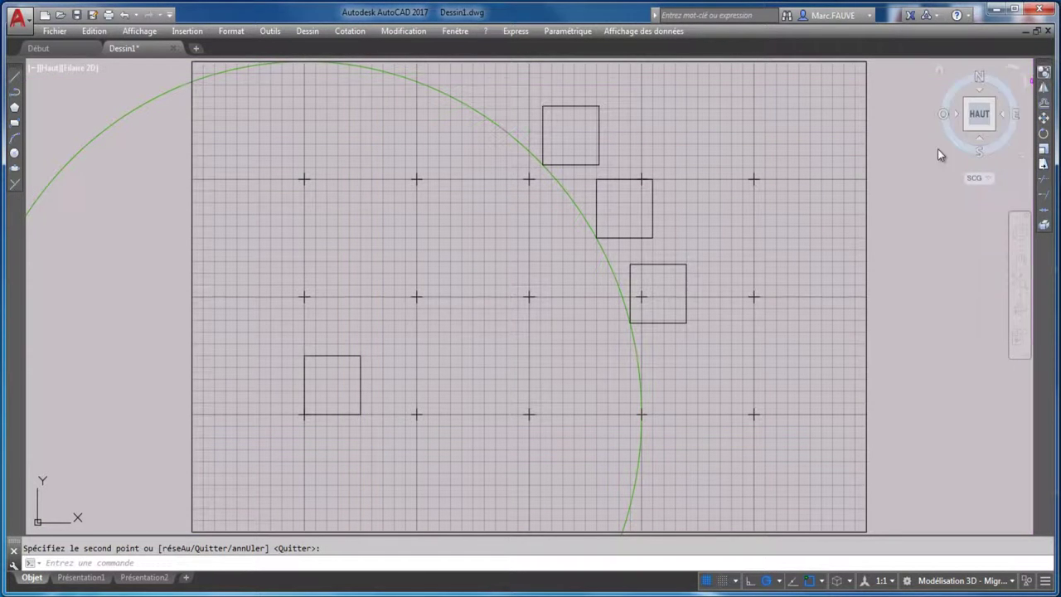
left_click(370, 443)
left_click(338, 382)
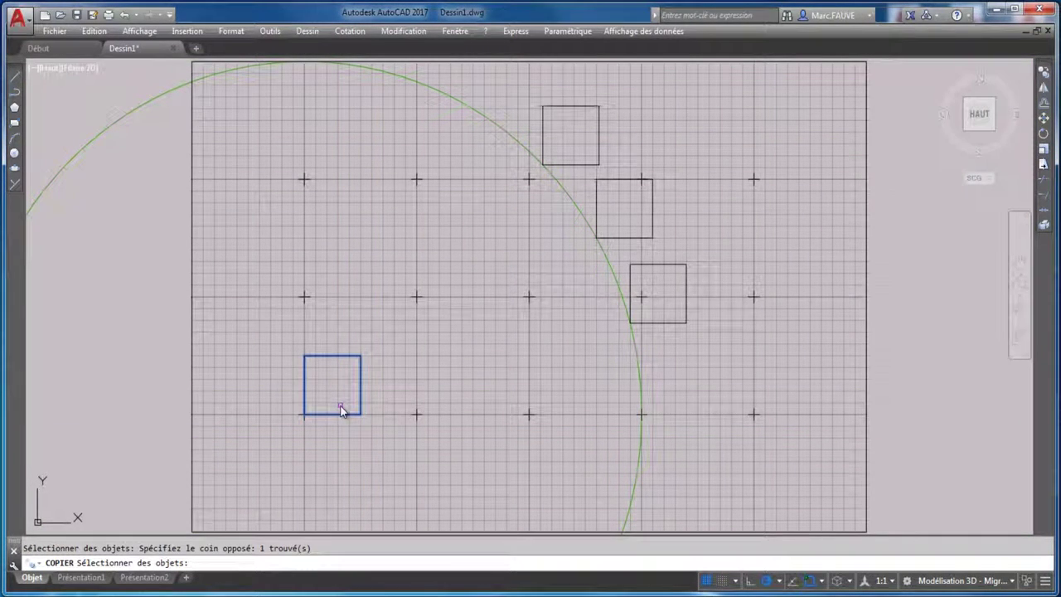
key("Return")
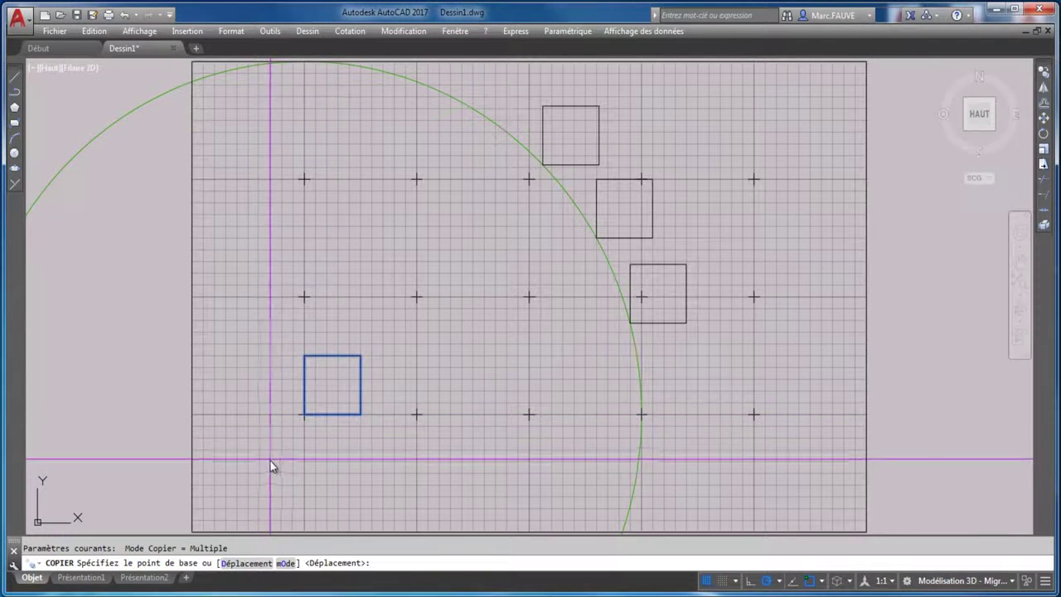
left_click(304, 417)
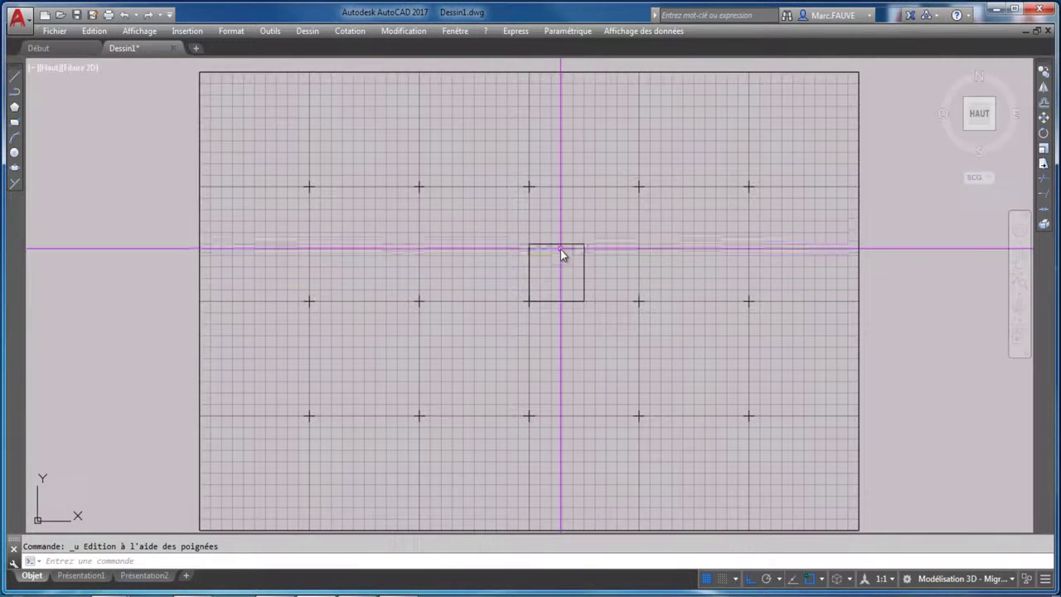
- Move the square by its lower-left corner from the central point to the second point of the lowest row
left_click(1047, 122)
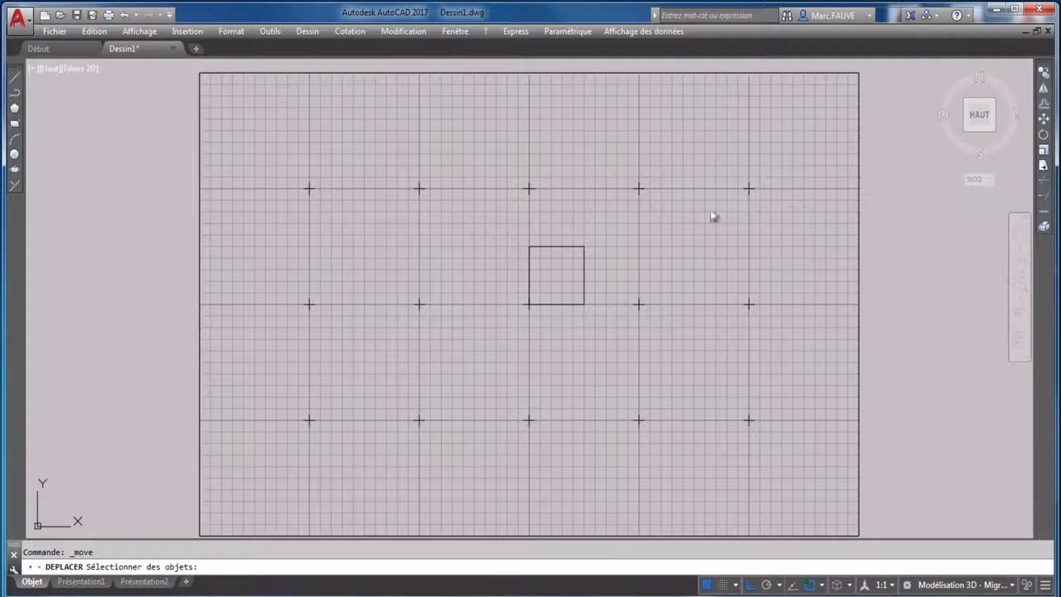
left_click(564, 246)
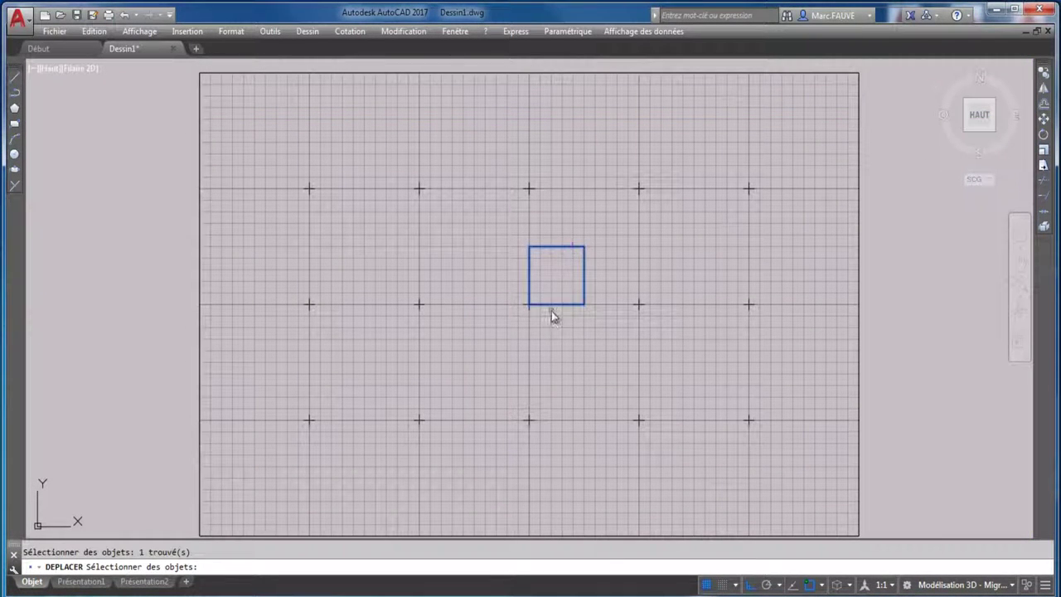
key("Return")
left_click(529, 307)
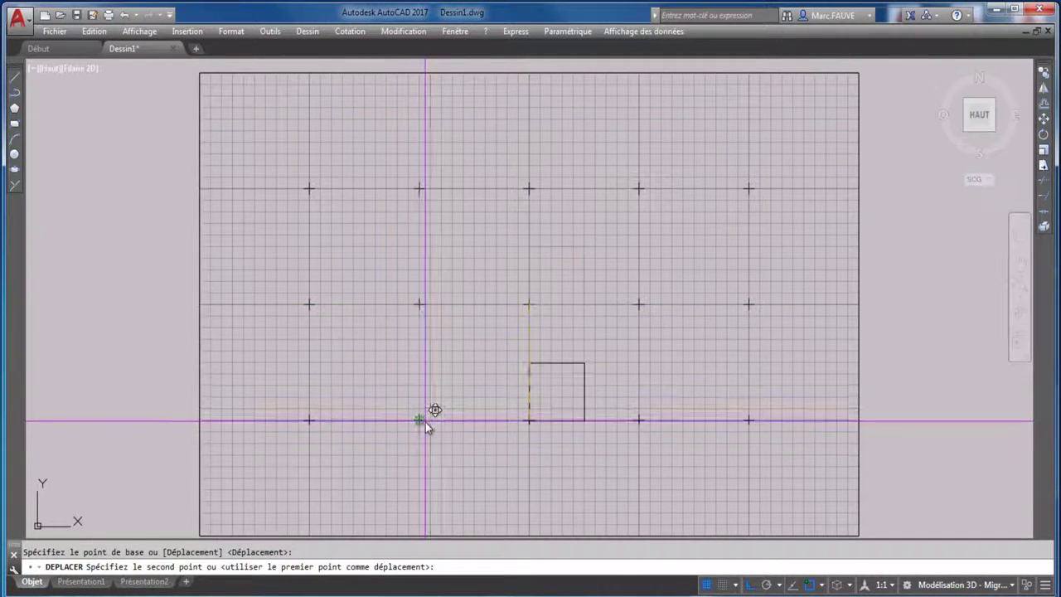
left_click(420, 421)
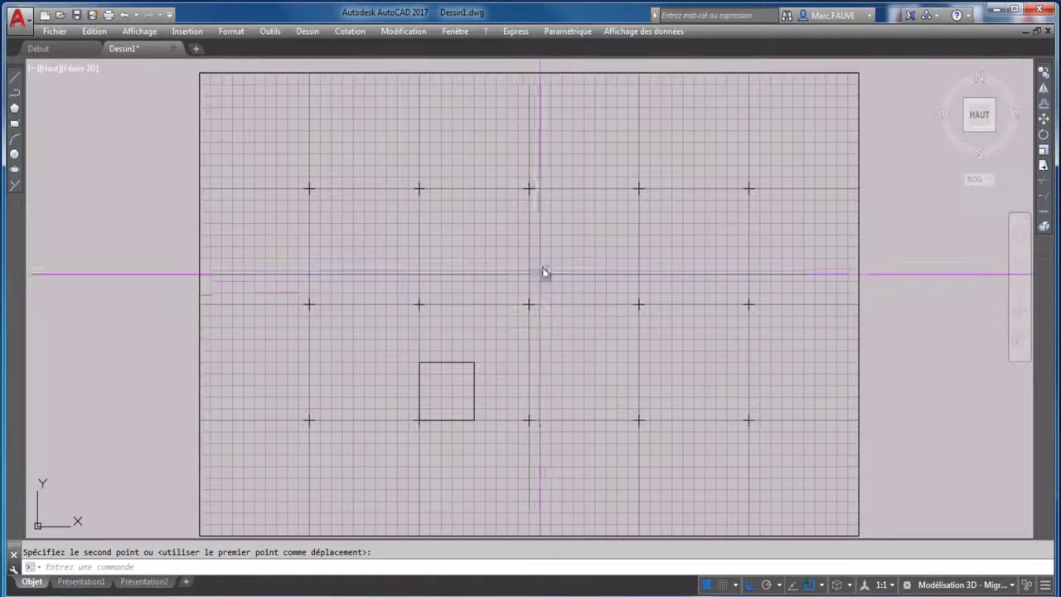
- Turn Ortho off and move the square by its lower-left grip back onto the central point of the middle row
left_click(453, 362)
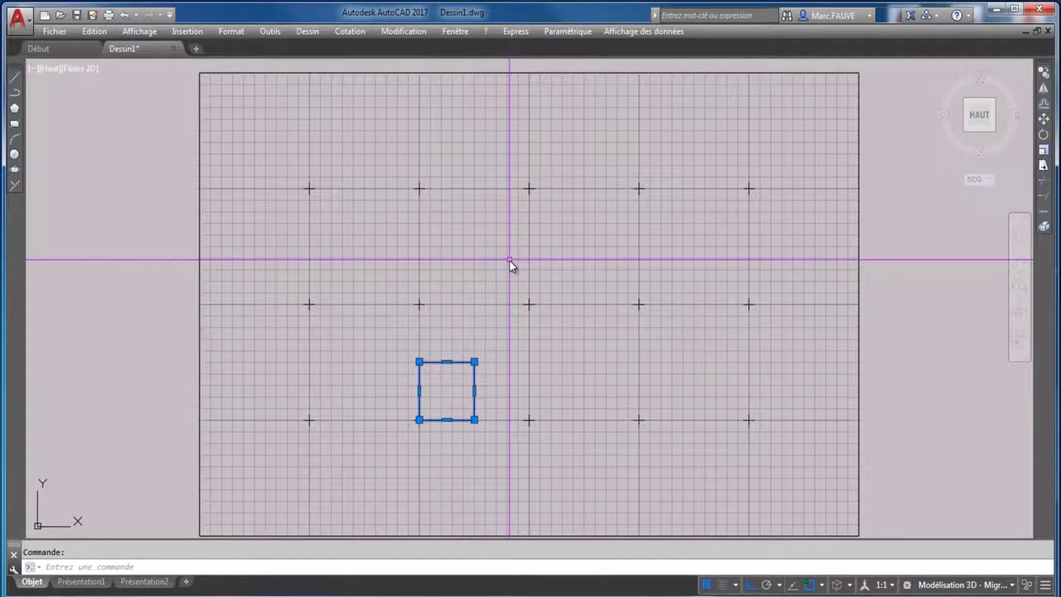
left_click(419, 420)
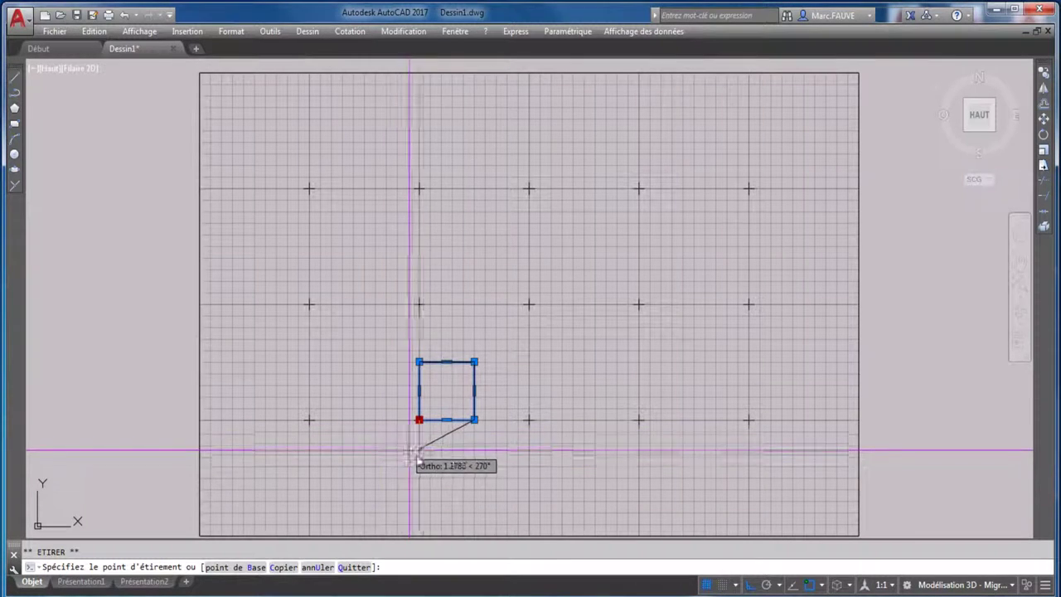
left_click(750, 585)
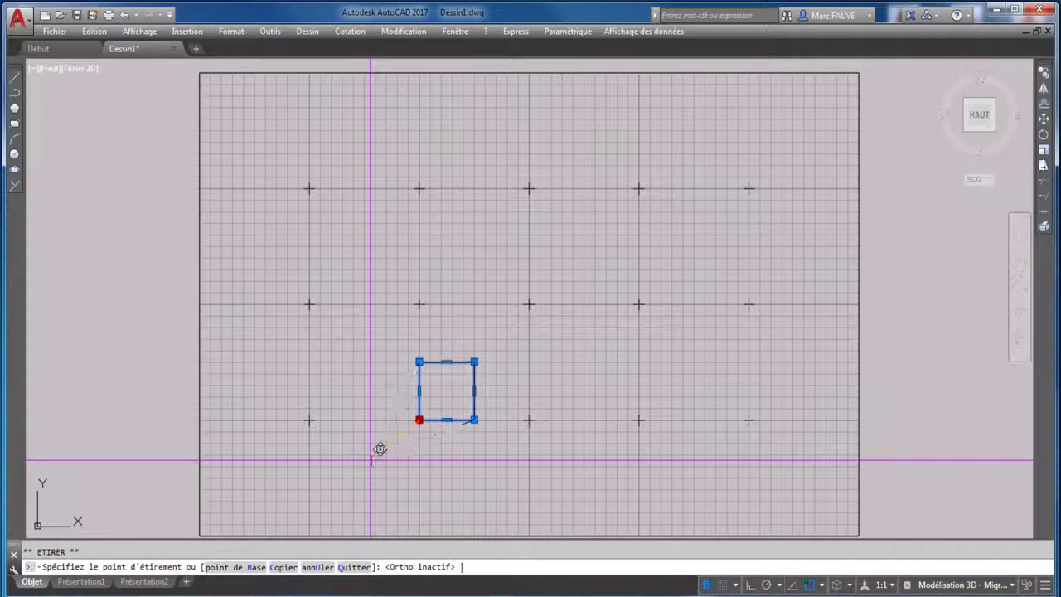
key("space")
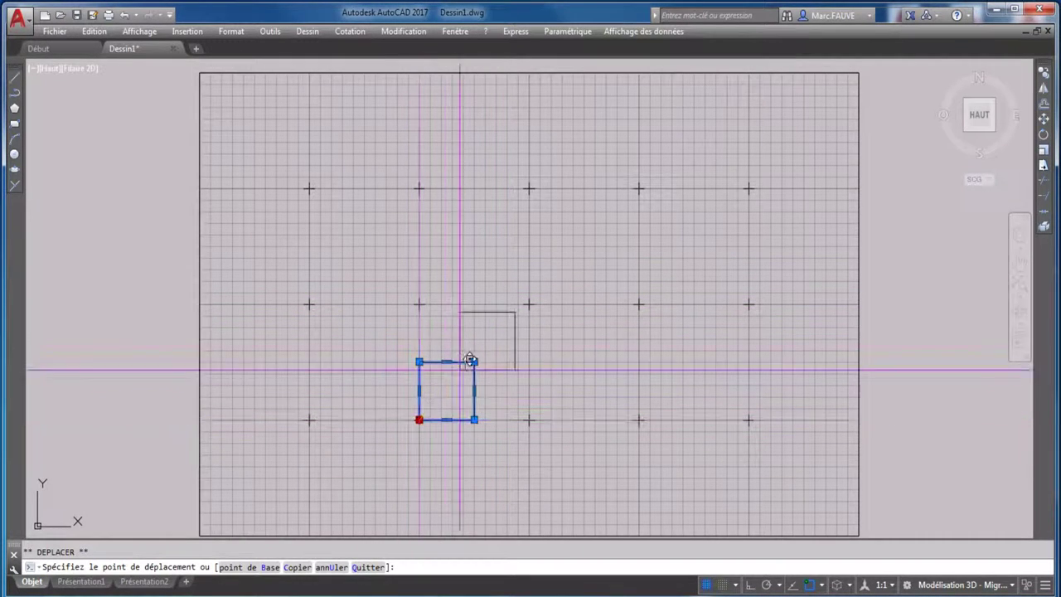
left_click(530, 304)
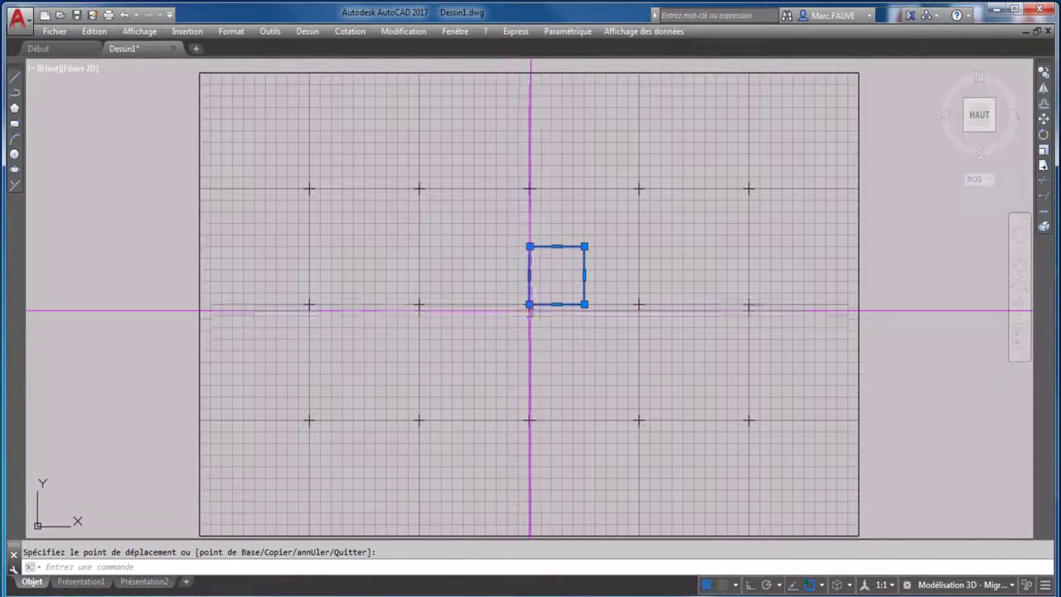
left_click(530, 305)
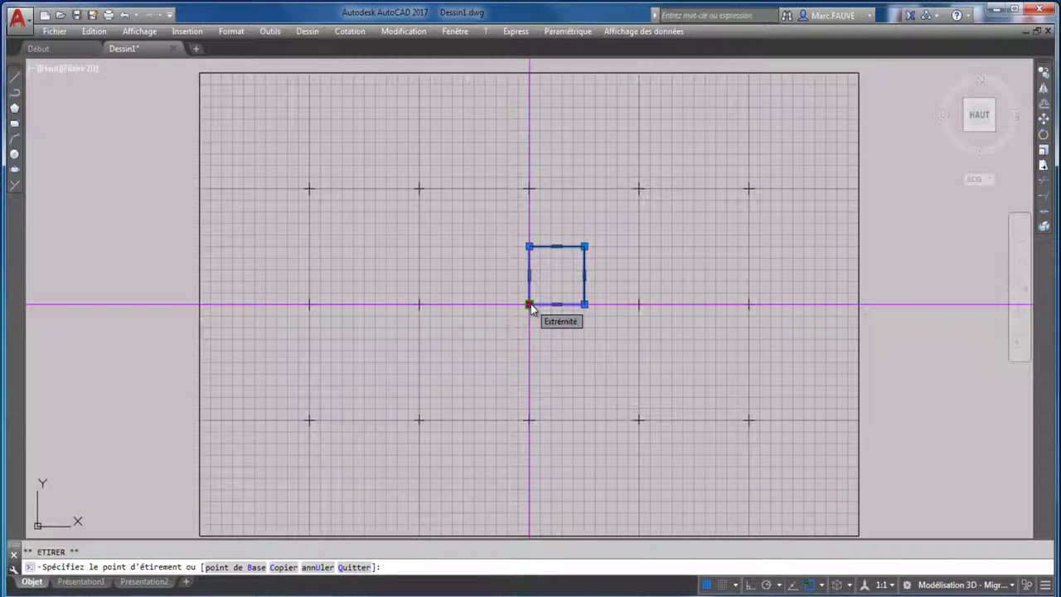
key("space")
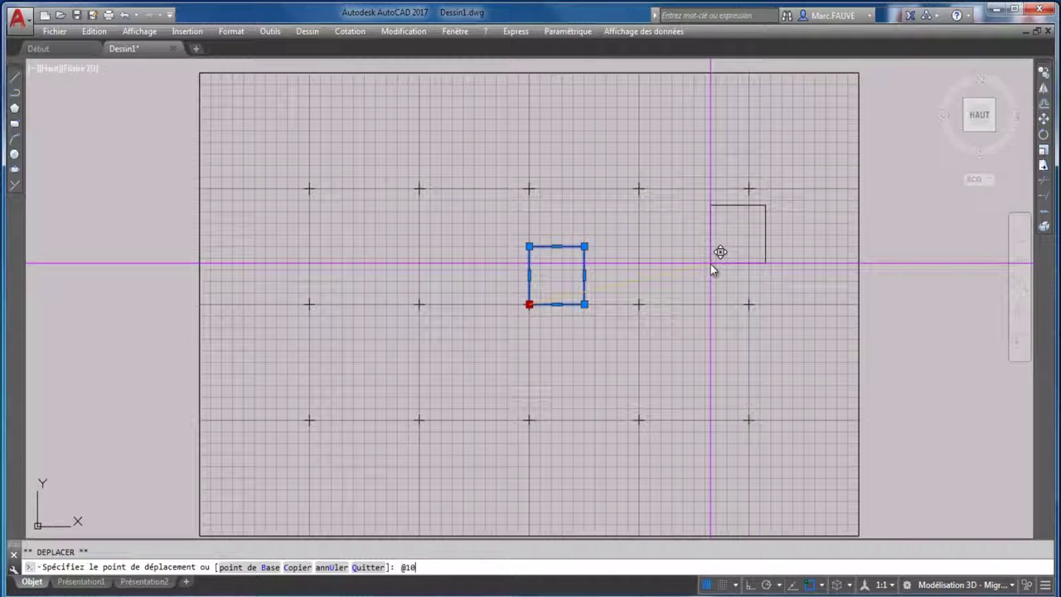
type("@10,5")
key("Return")
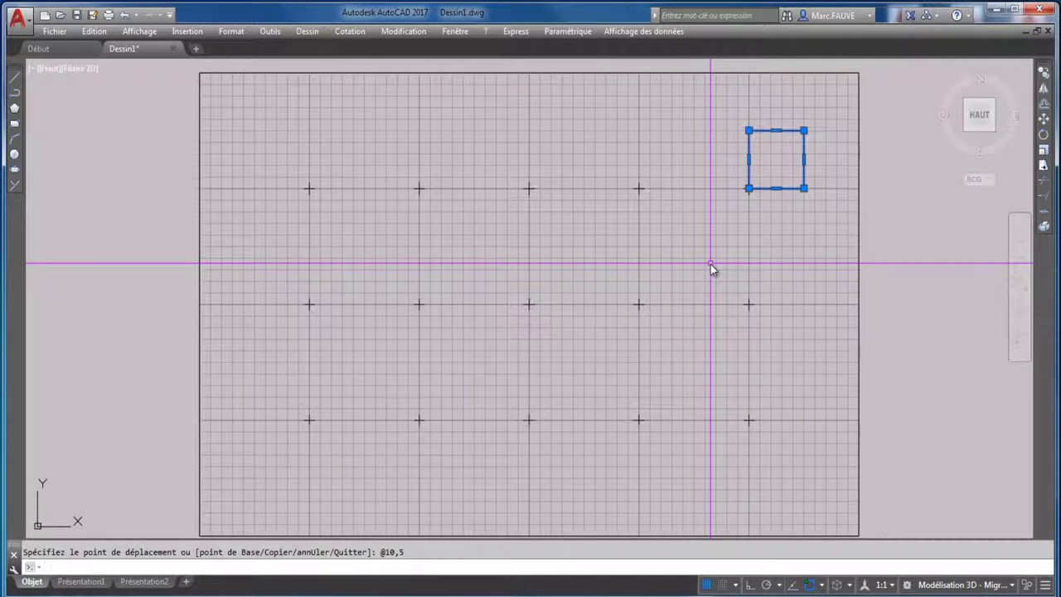
- Move the square by its lower-left grip to the absolute coordinates 5,5 and clear the selection
left_click(748, 189)
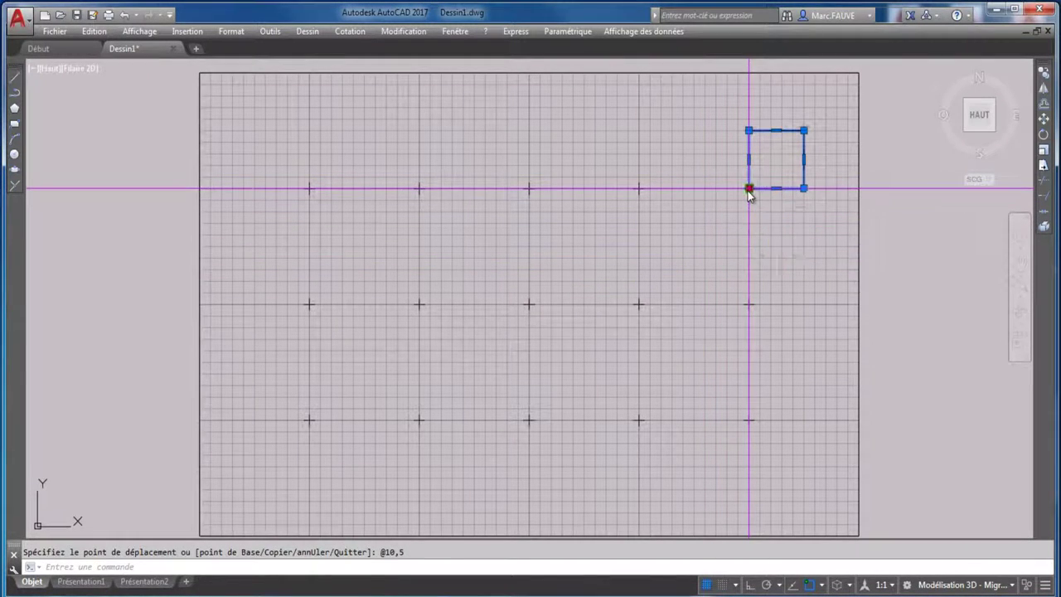
key("space")
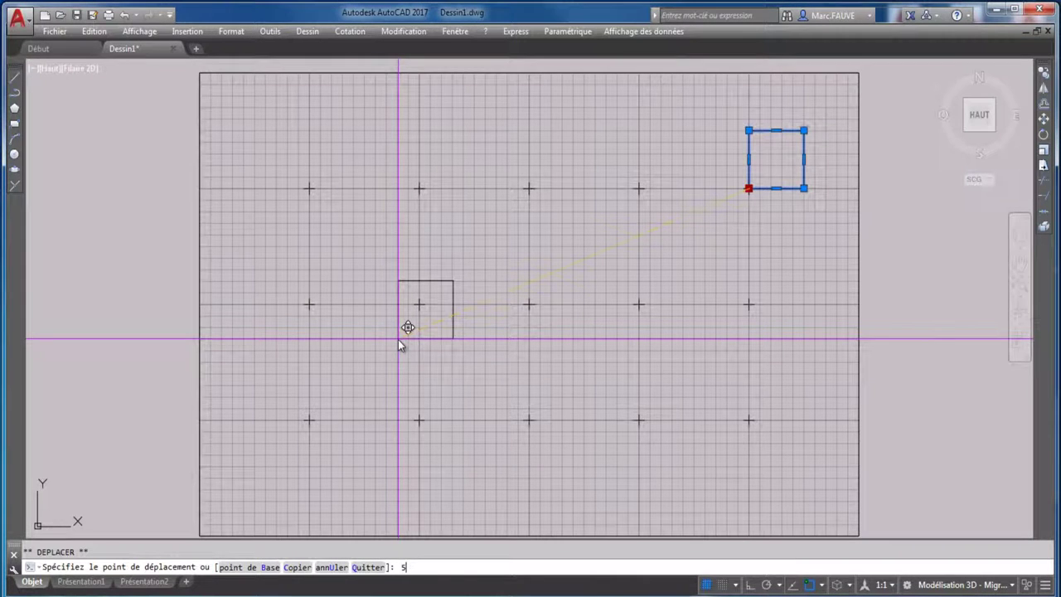
type("5,5")
key("Return")
key("Escape")
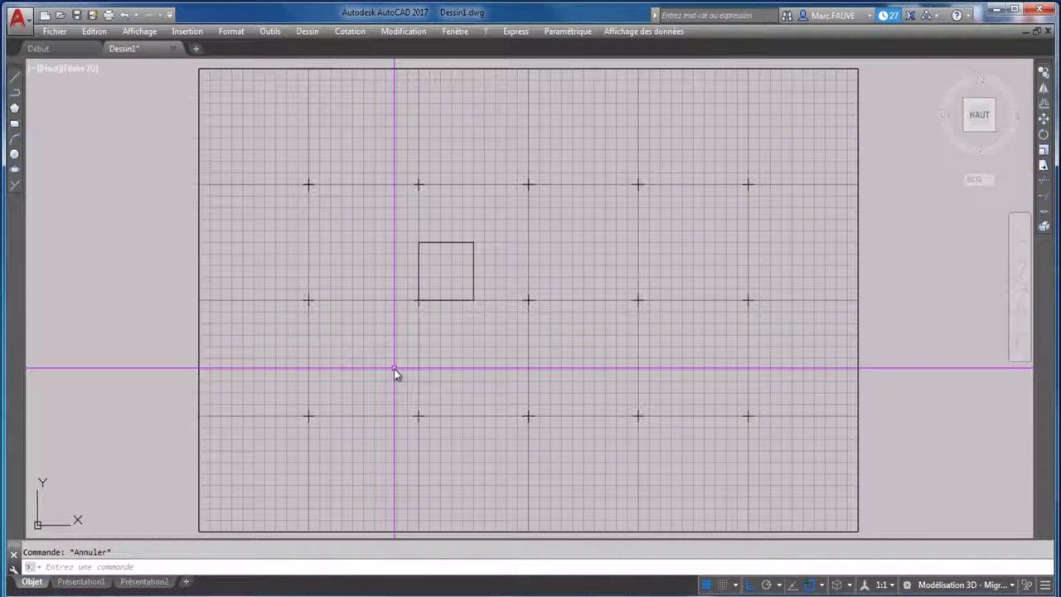
- With Ortho on, move the square in the middle row 10 units horizontally to the right by its lower-left grip
left_click(469, 318)
left_click(447, 272)
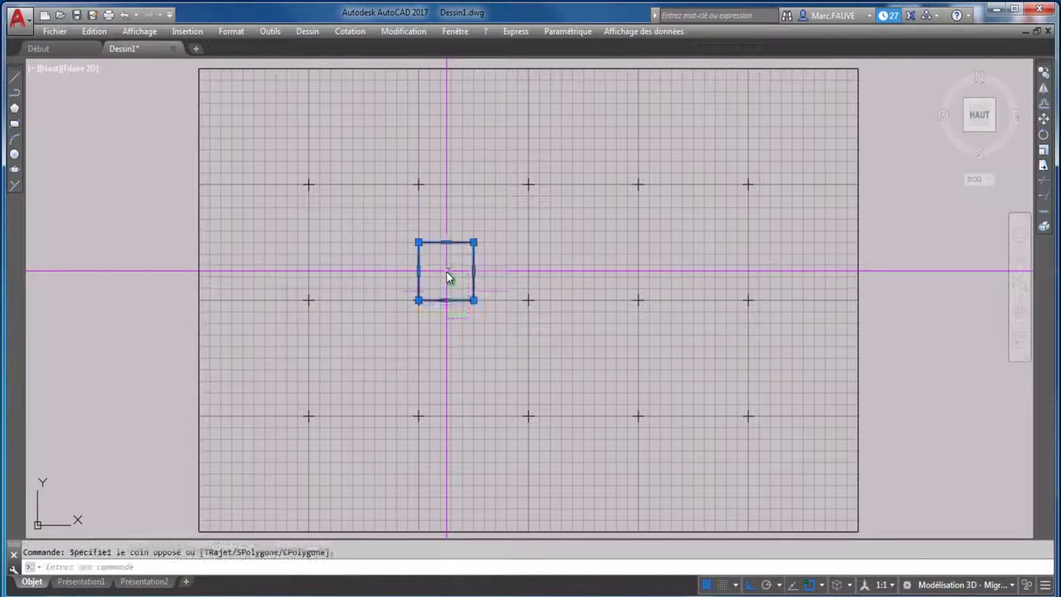
left_click(418, 300)
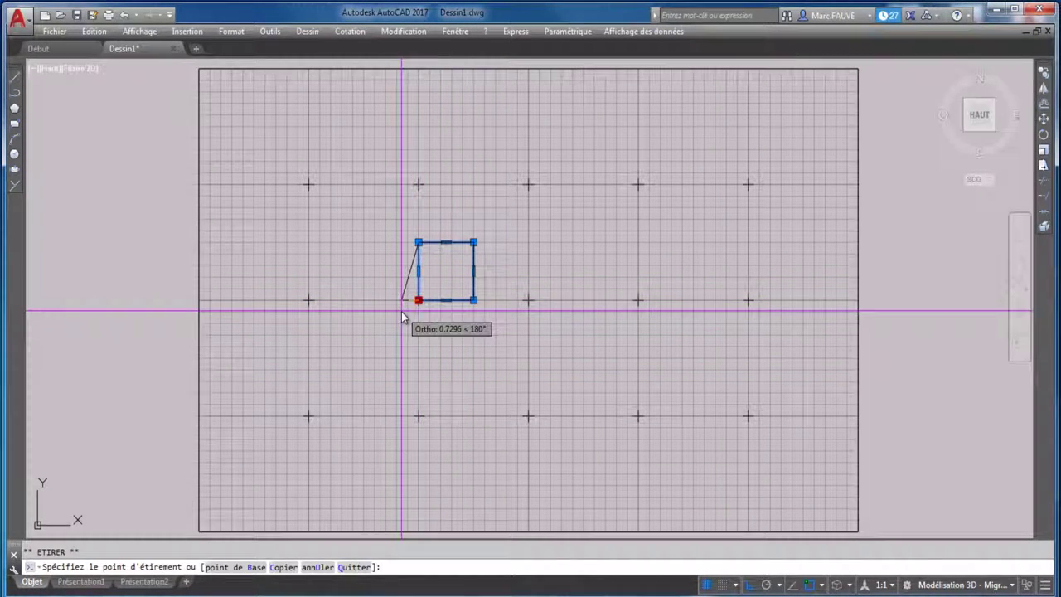
key("space")
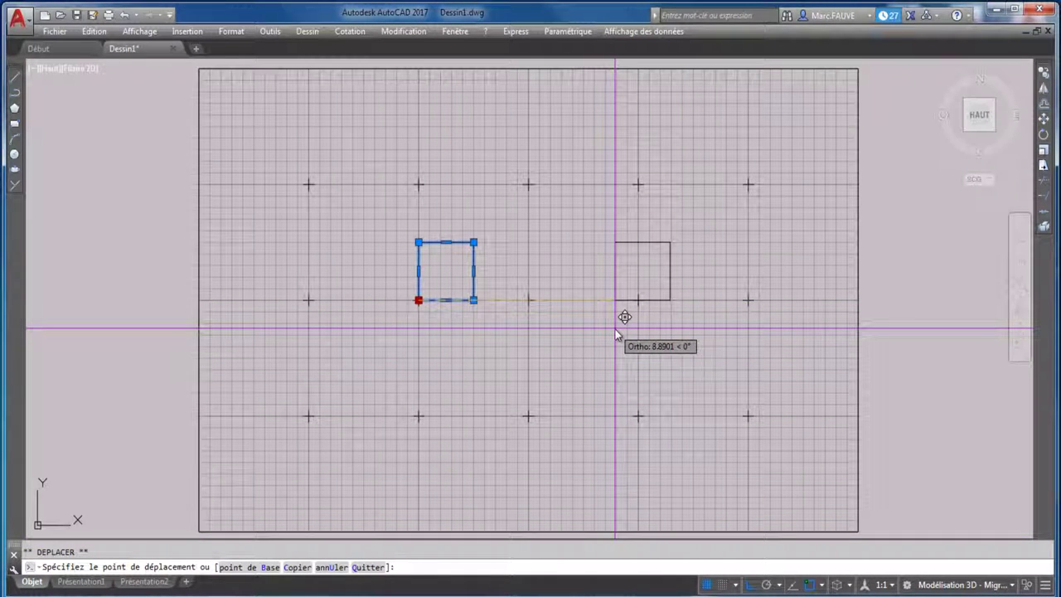
type("10")
key("Return")
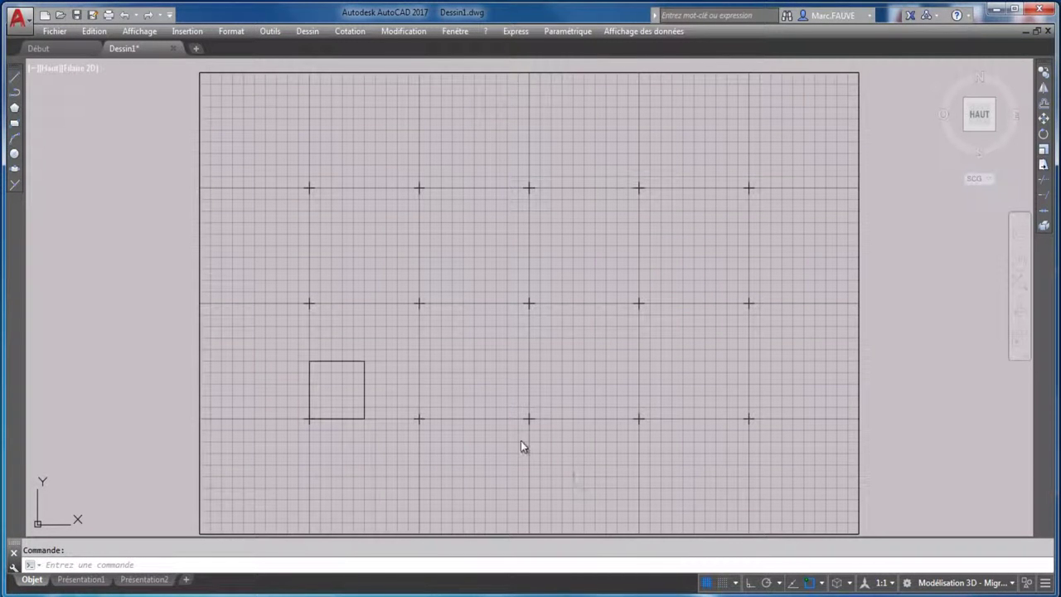
left_click(320, 452)
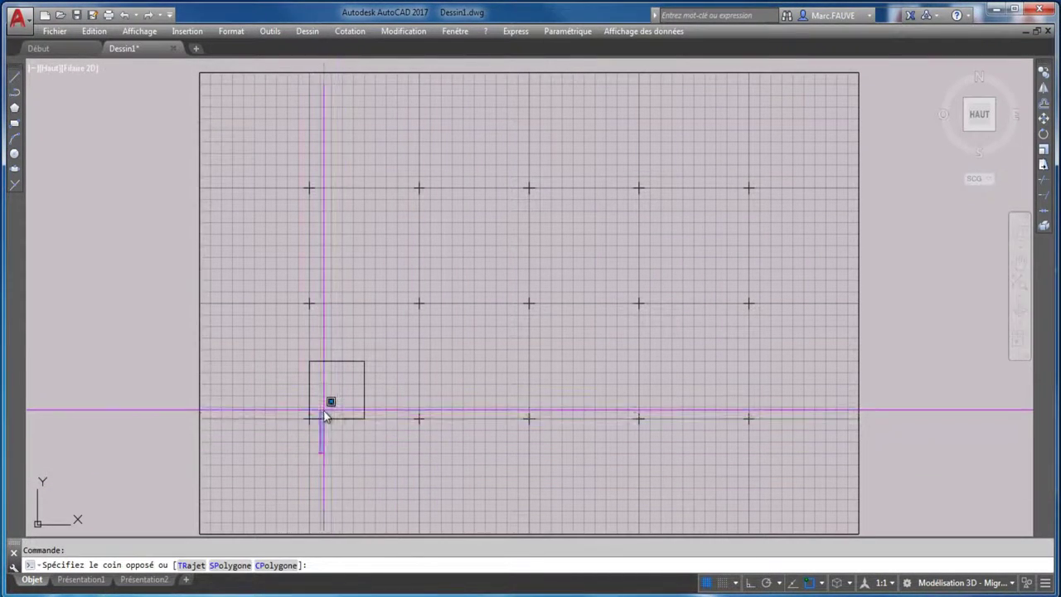
left_click(315, 403)
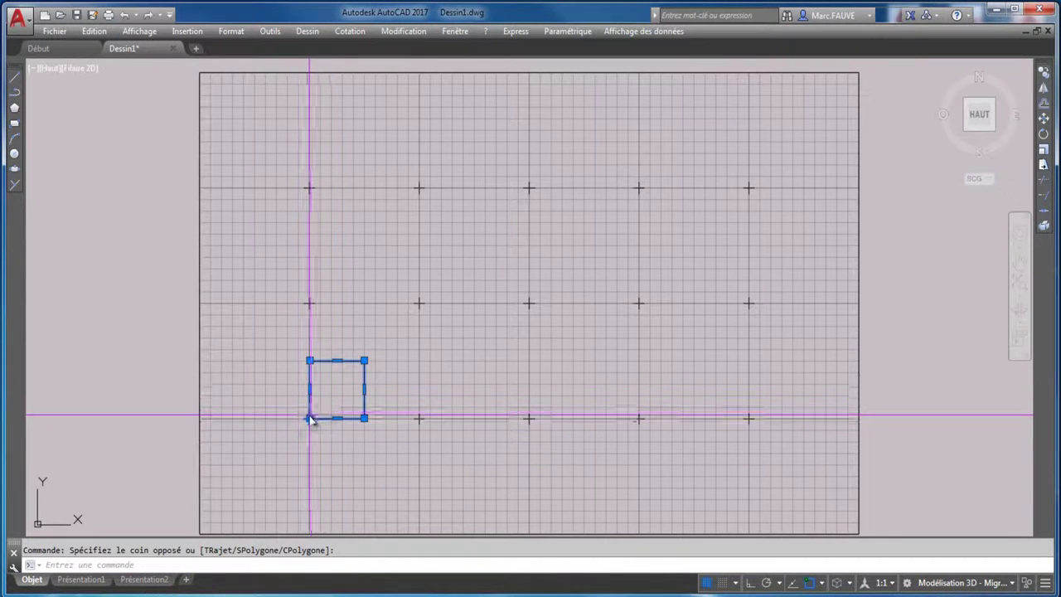
left_click(309, 418)
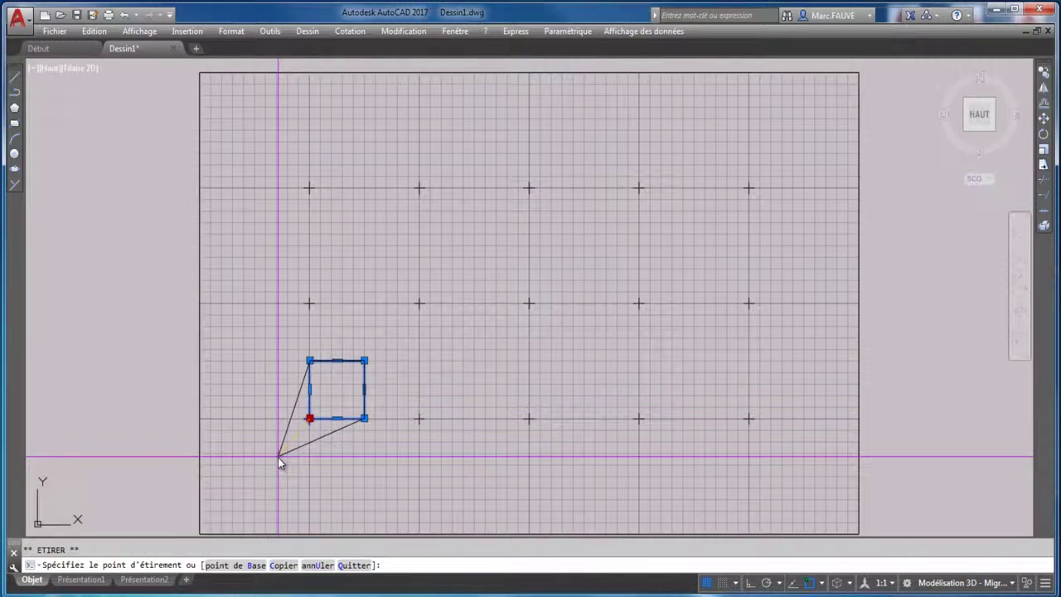
key("space")
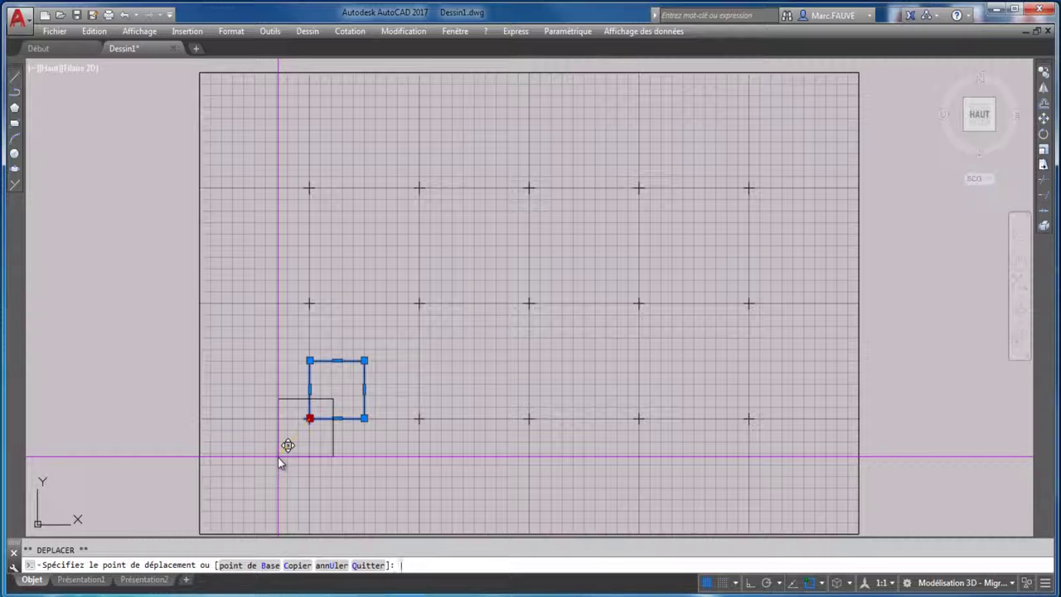
type("@15<45")
key("Return")
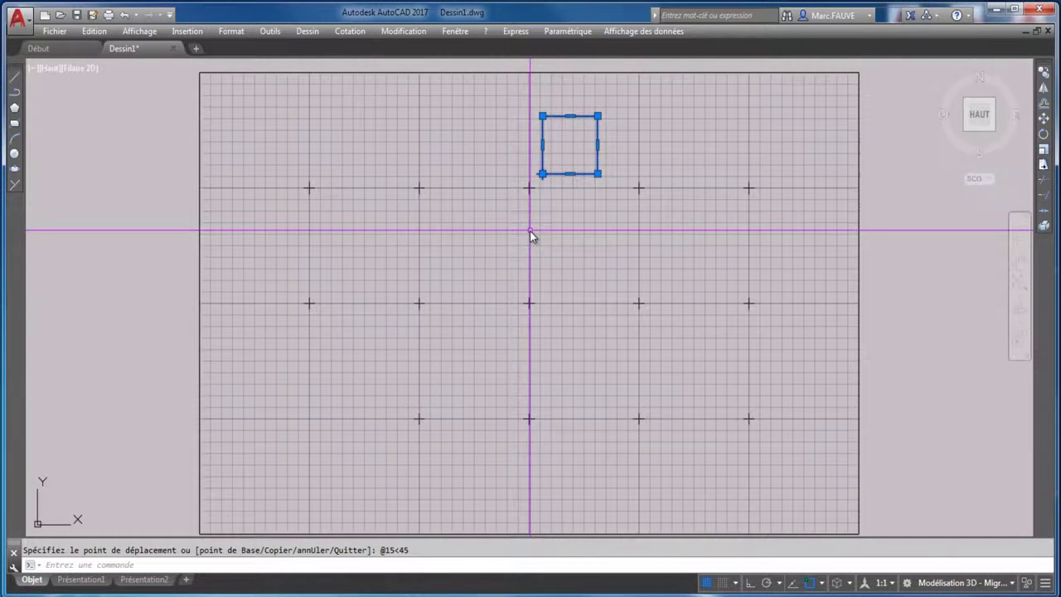
key("ctrl+z")
key("Escape")
- Copy the square by its lower-left grip in Move mode to the middle row's second and fourth points and the bottom row's third point
left_click(384, 391)
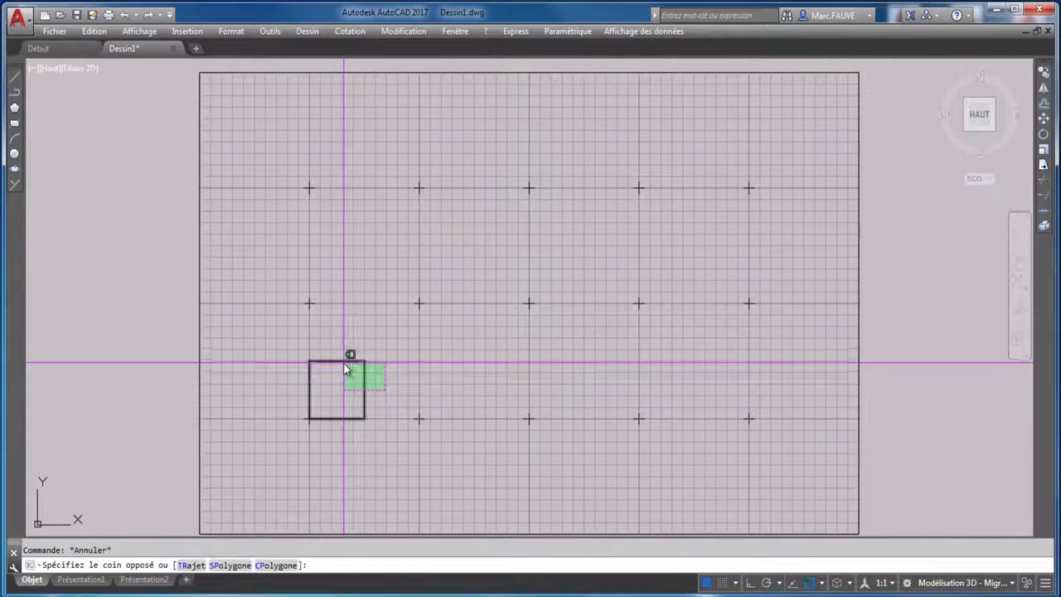
left_click(341, 368)
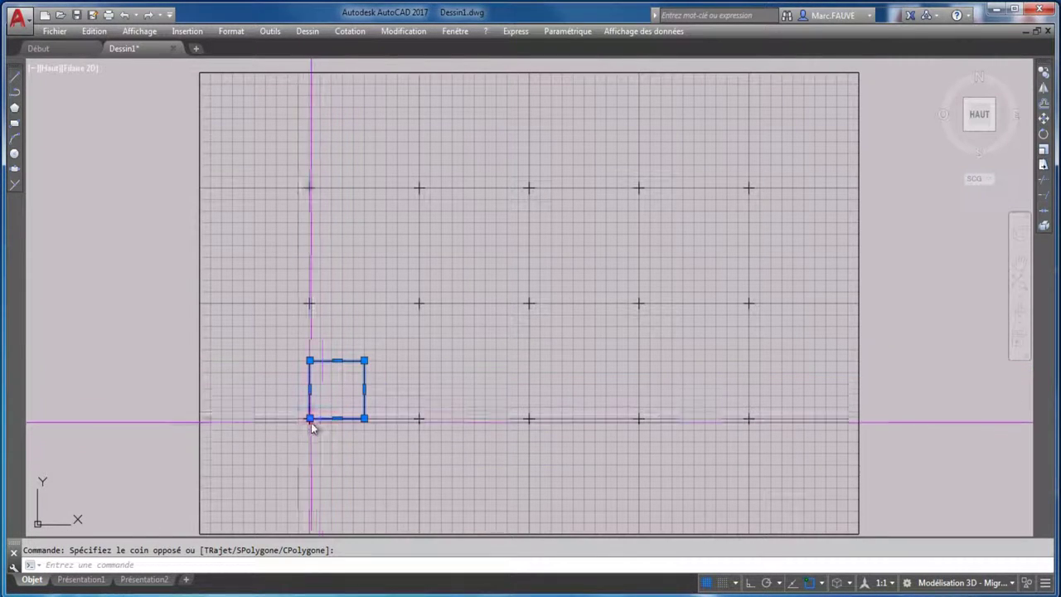
left_click(309, 419)
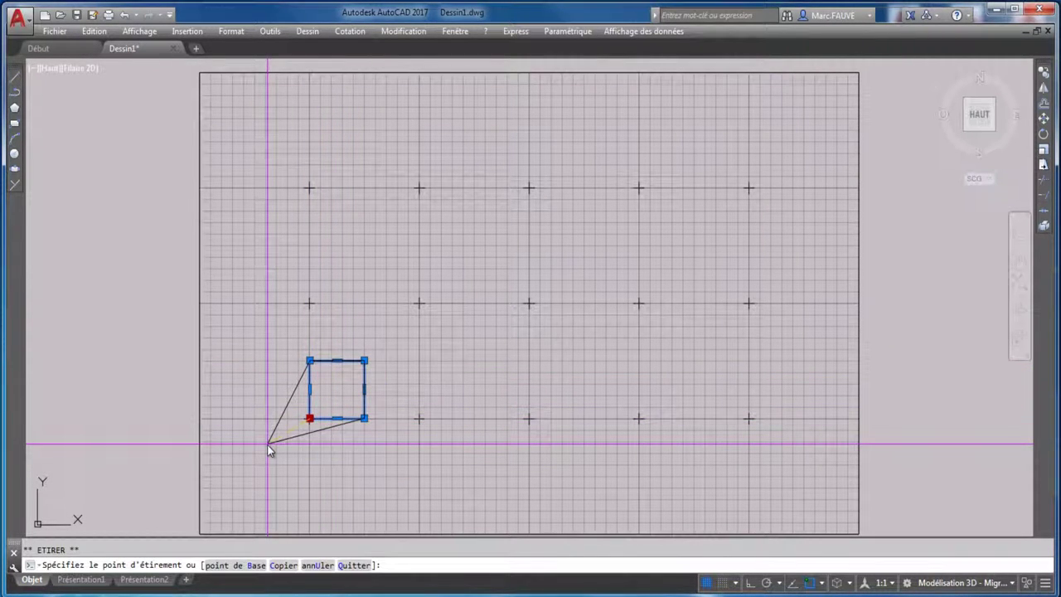
key("space")
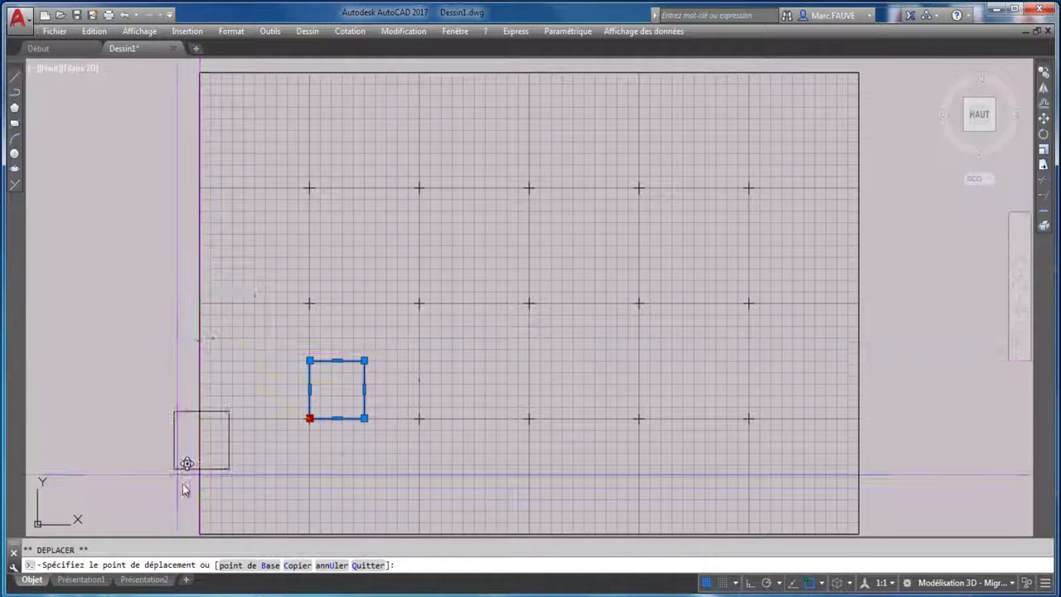
left_click(300, 567)
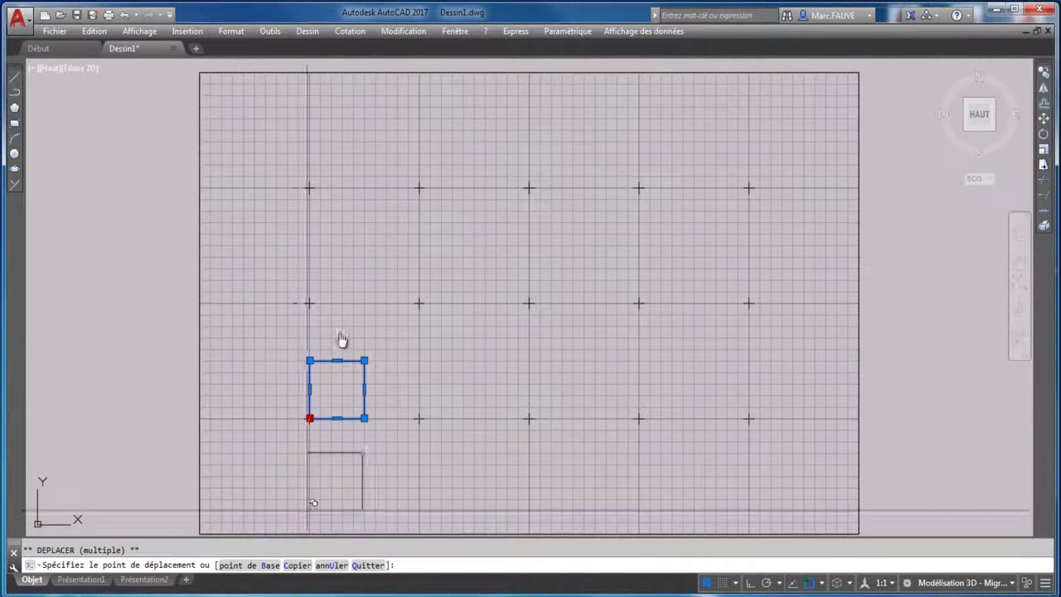
left_click(419, 304)
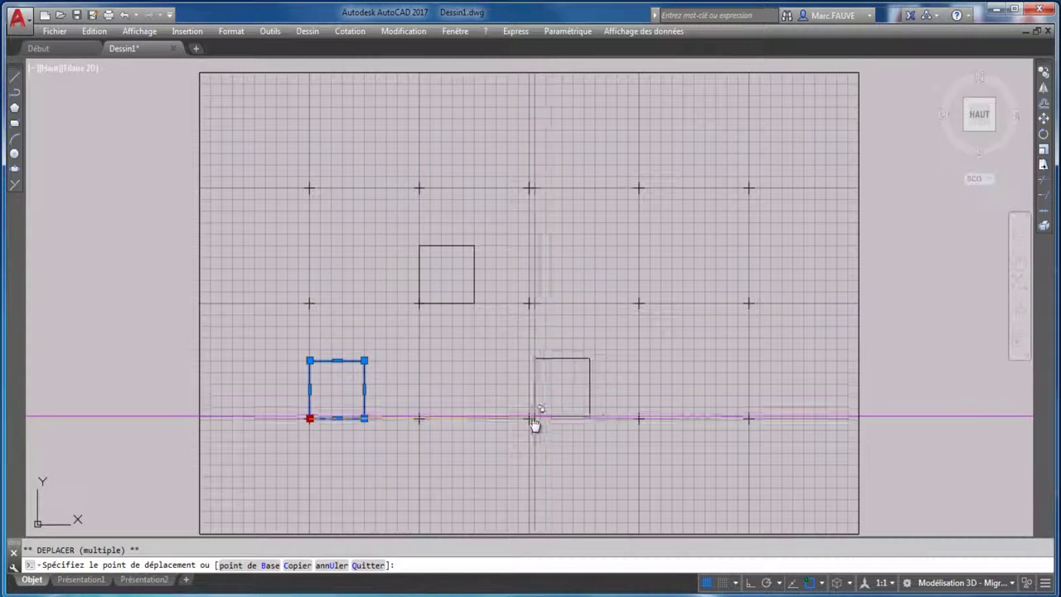
left_click(528, 418)
left_click(639, 304)
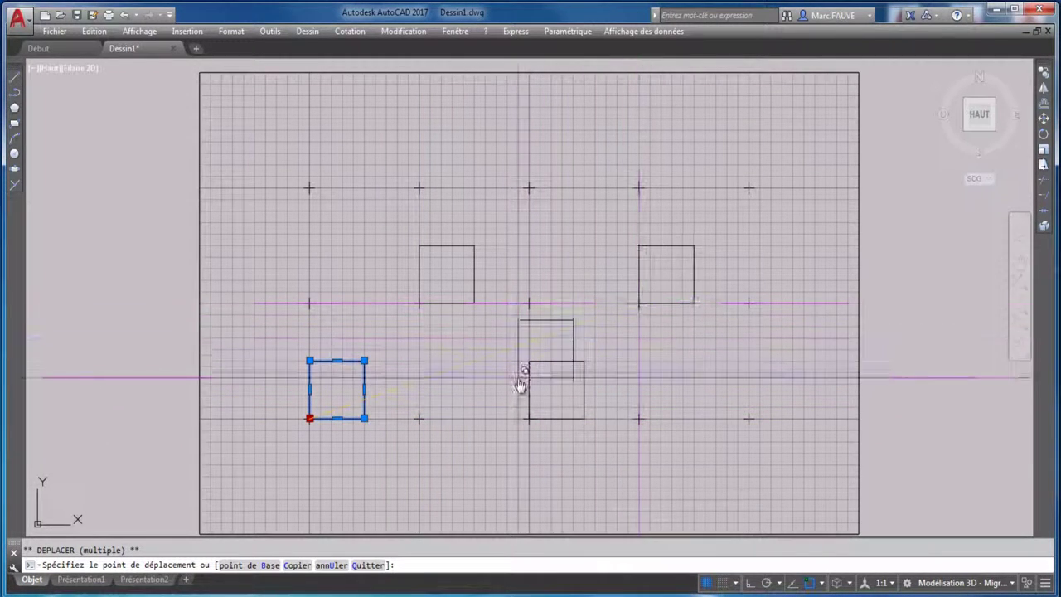
key("Return")
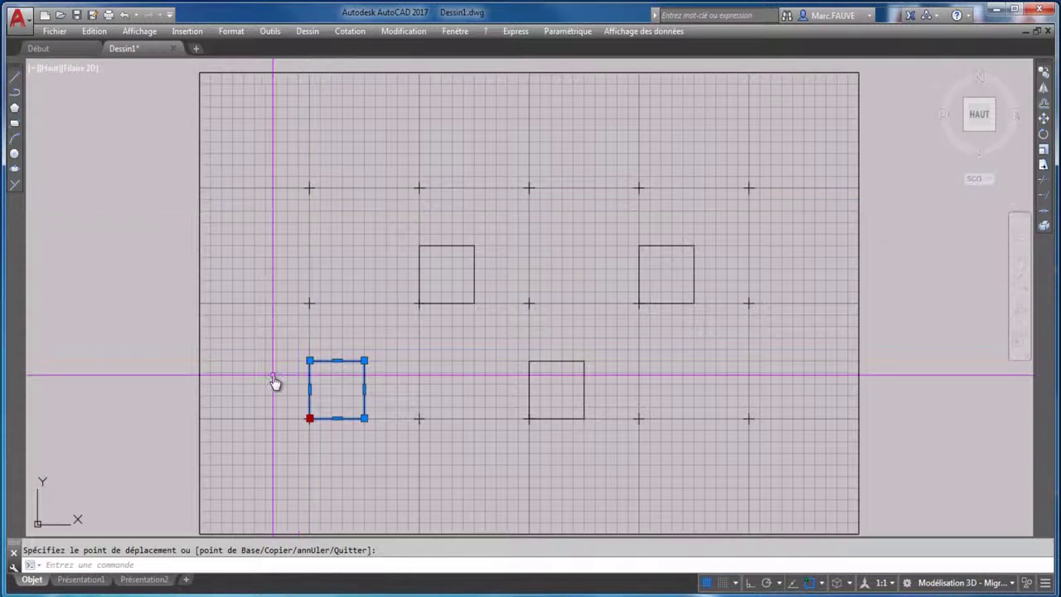
middle_click_drag(310, 263, 310, 253)
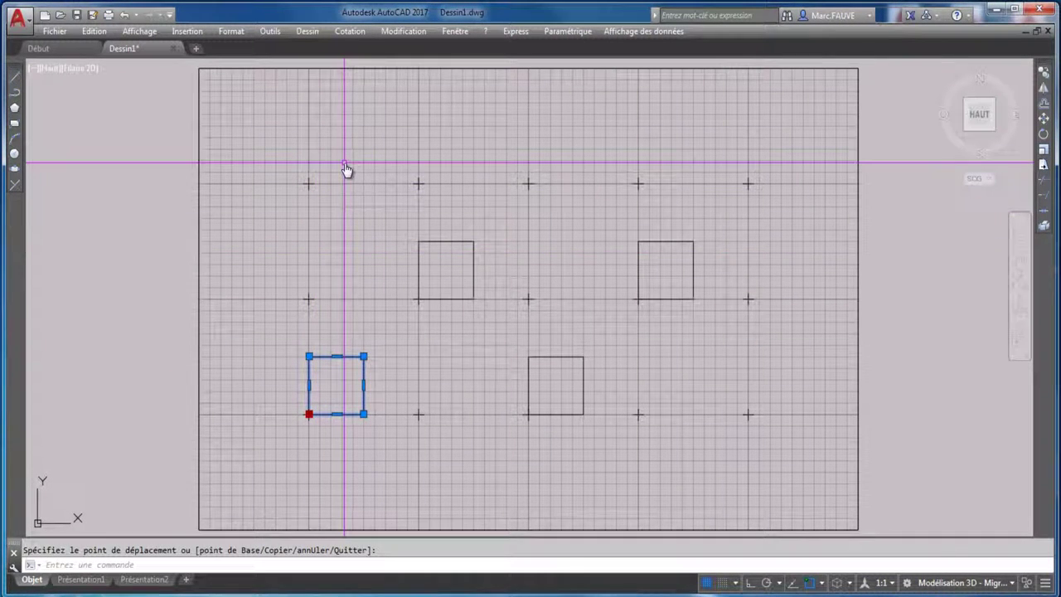